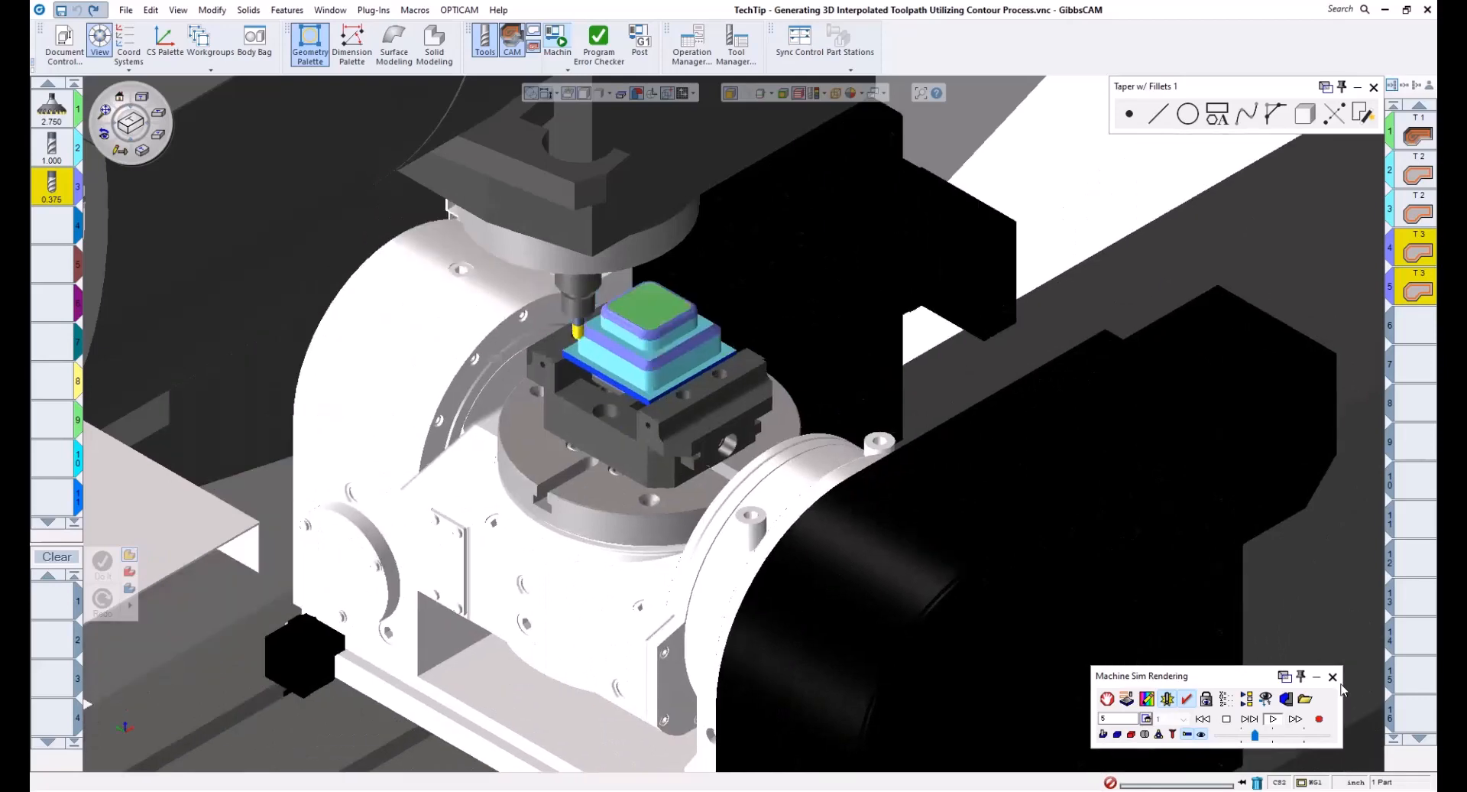
- Close the machine simulation and delete the two contour operations that use tool 3
click(1333, 676)
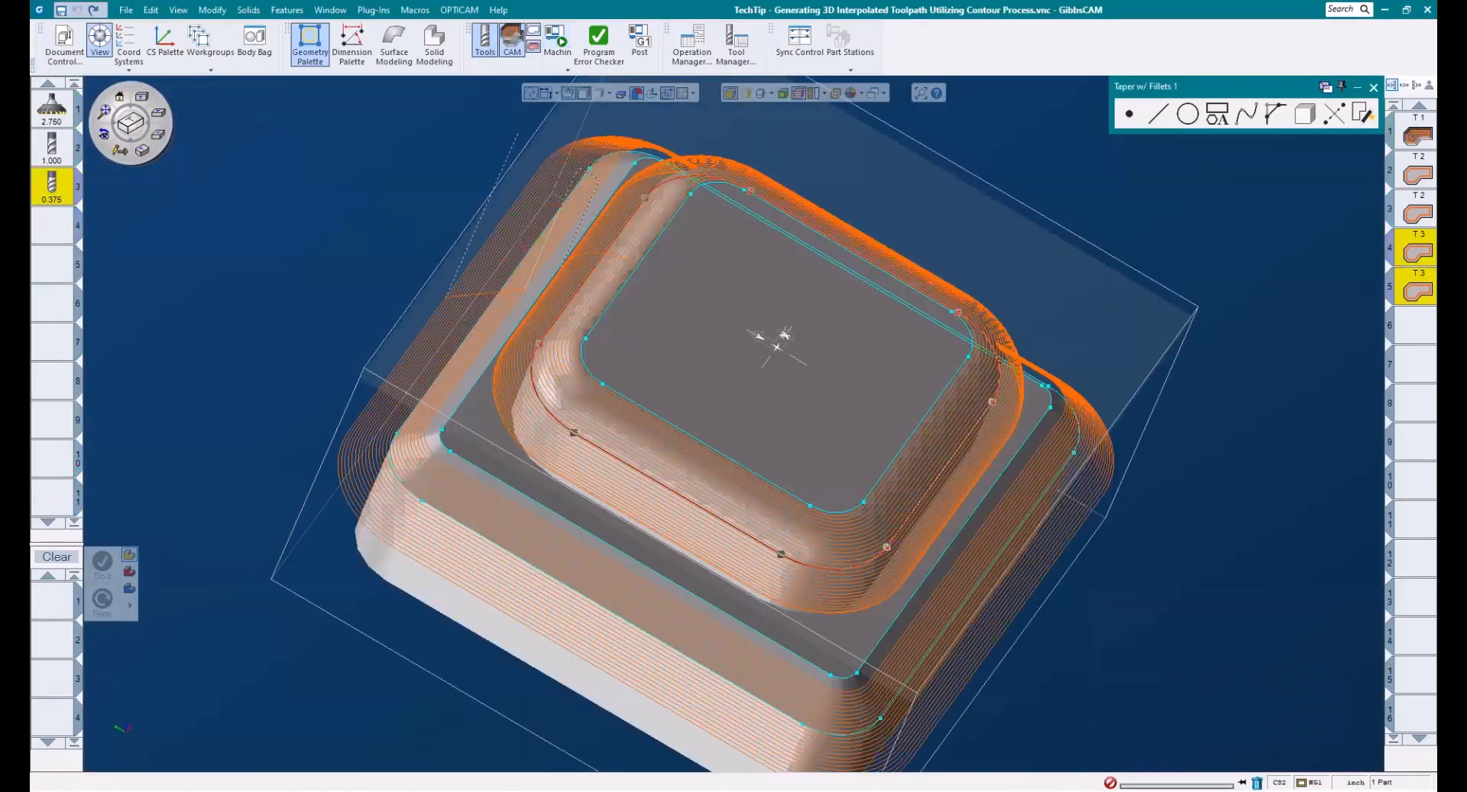
middle_drag(1291, 212, 1290, 203)
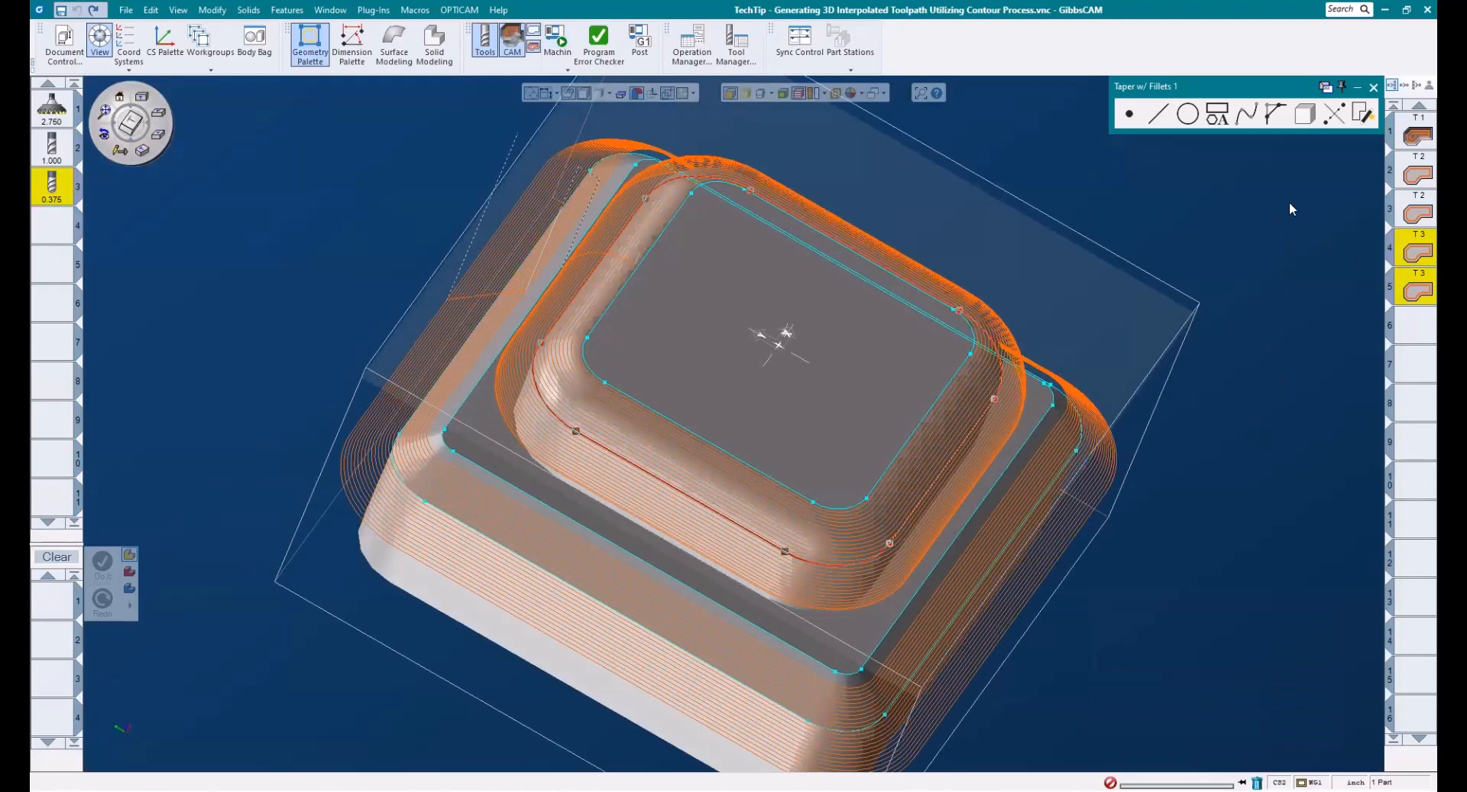
middle_drag(1362, 268, 1364, 265)
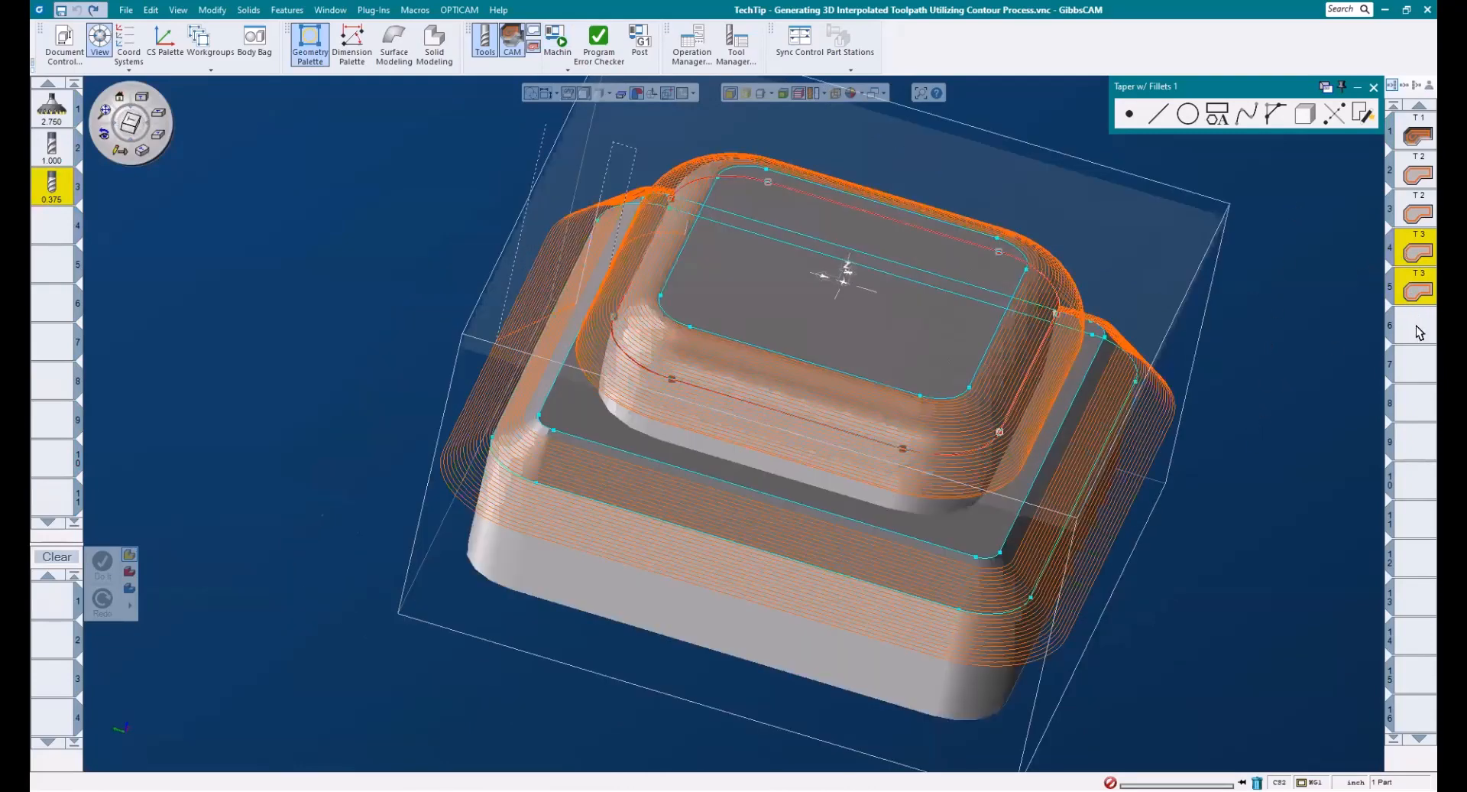
middle_drag(1120, 439, 1053, 419)
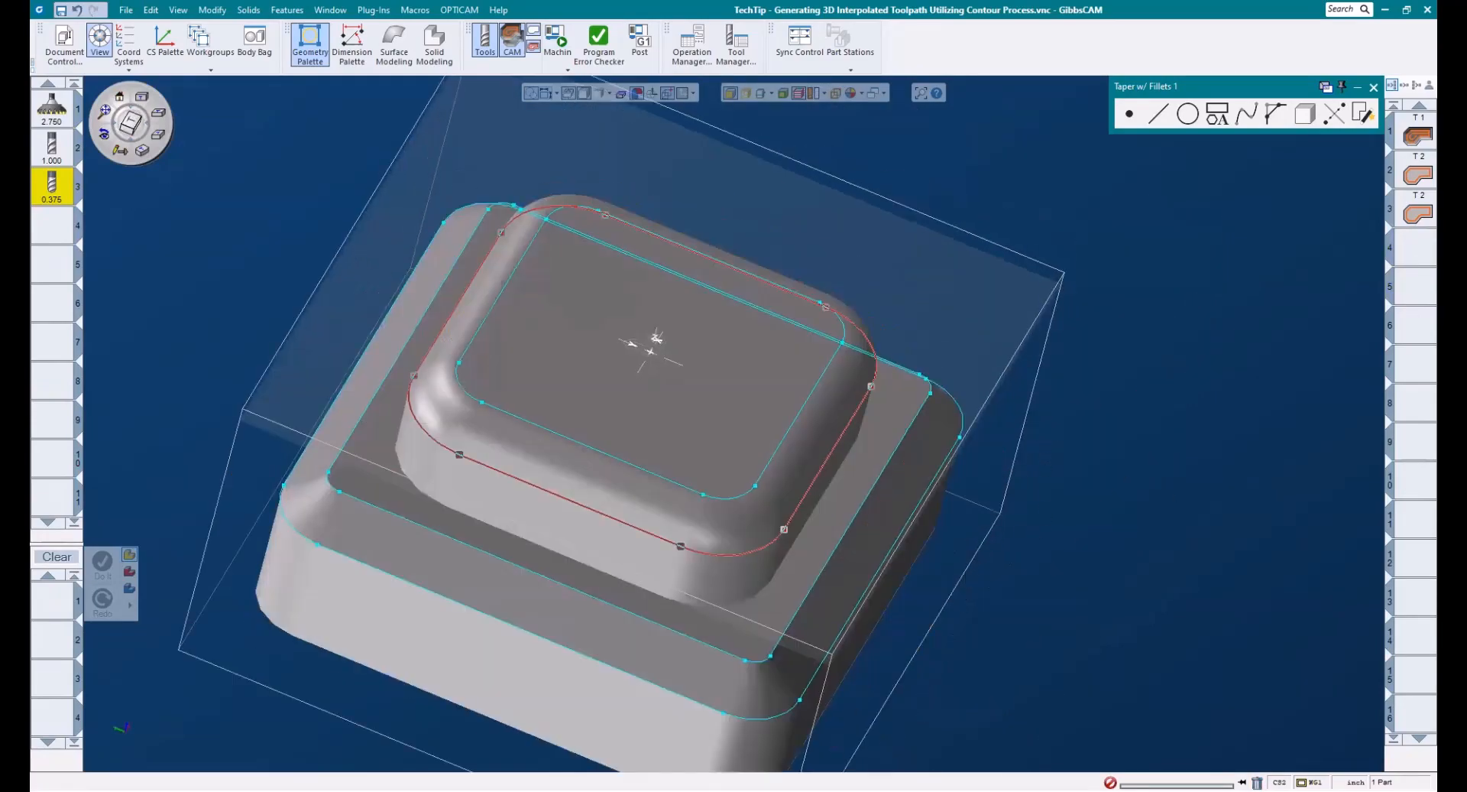
- Create a Contour process with tool 3 for the selected outline of the upper boss
middle_drag(718, 524, 975, 471)
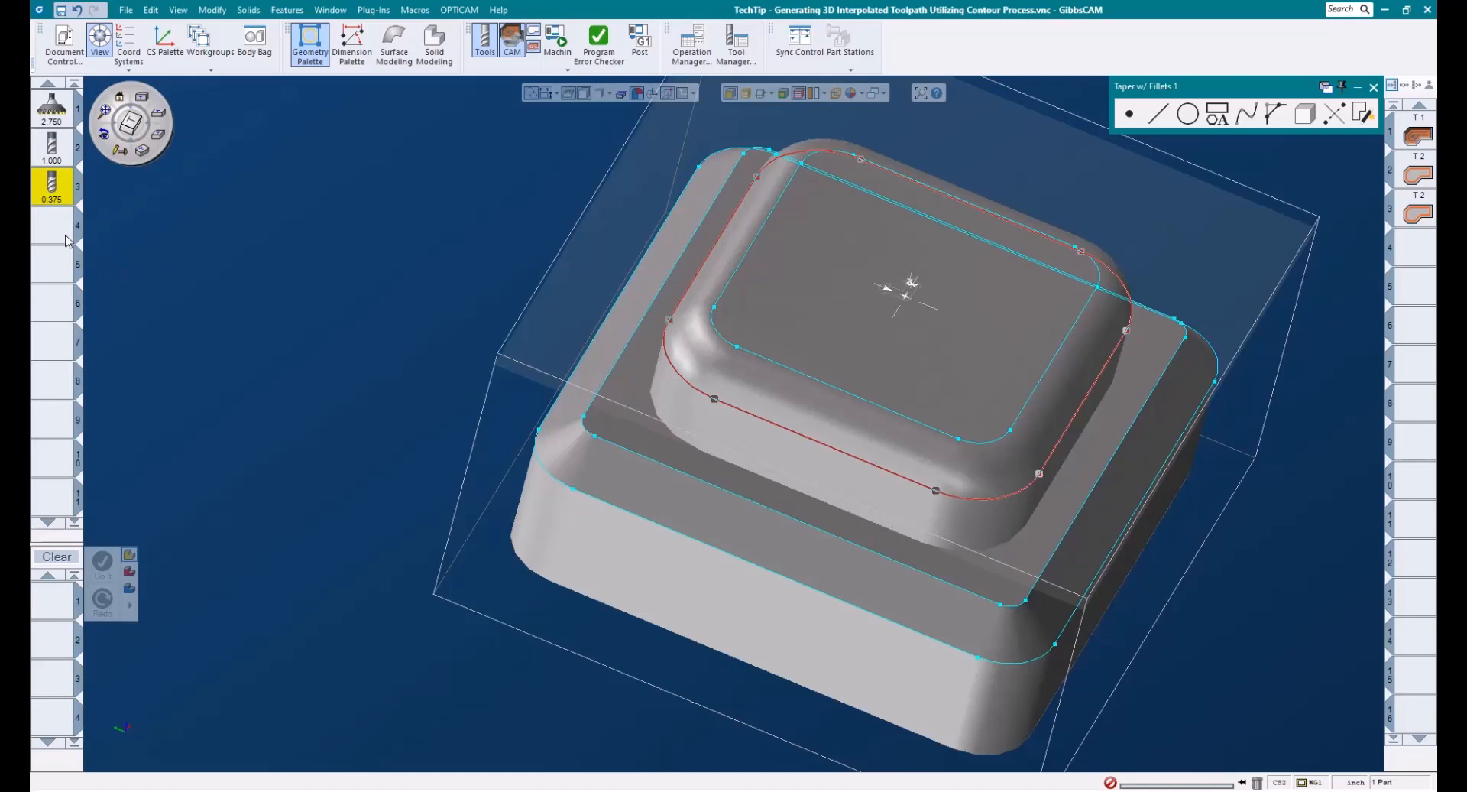
drag(52, 194, 57, 599)
click(183, 516)
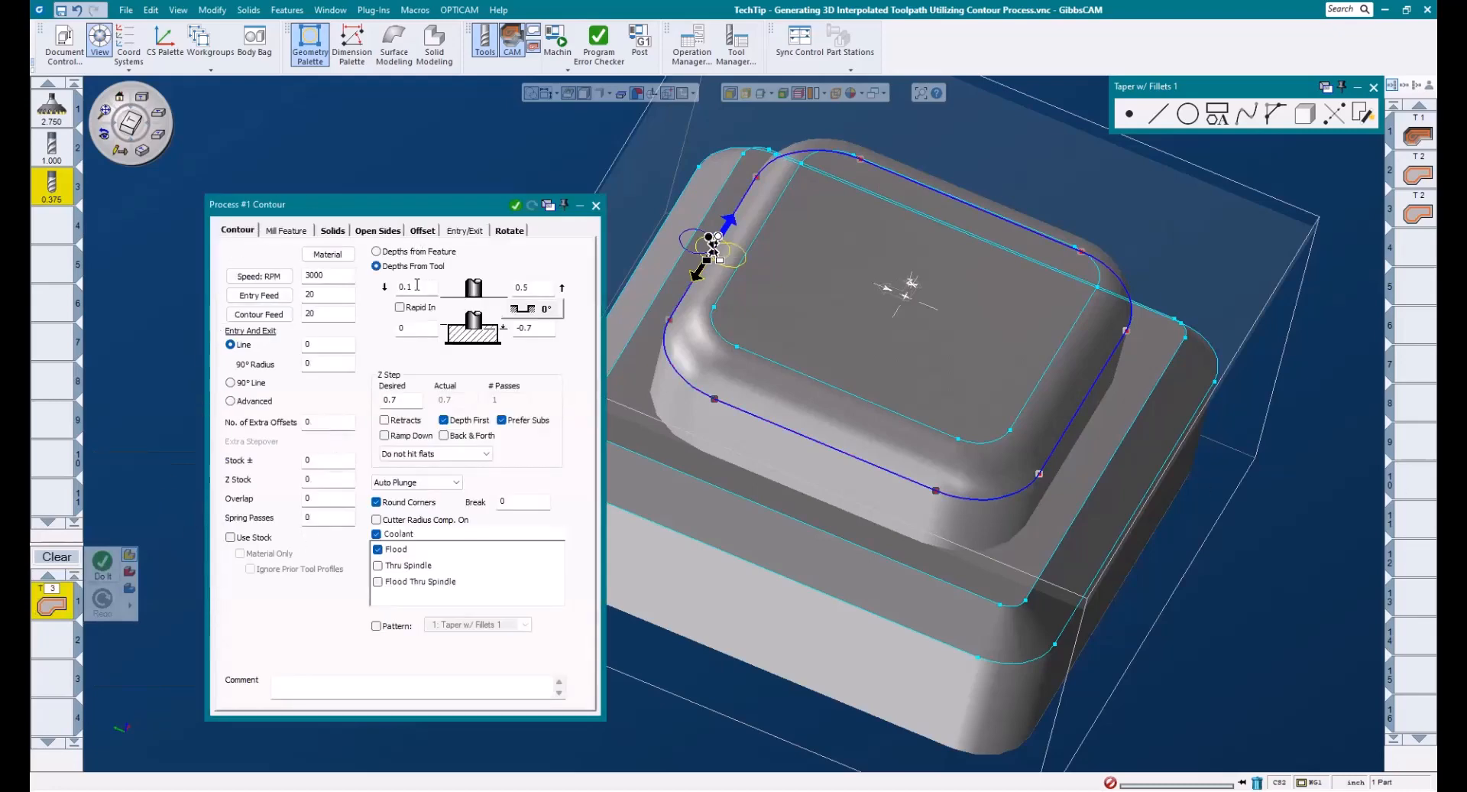
- Set the contour's final Z depth to the sum of -.25, -.1875 and -.0125, giving -0.45
drag(417, 283, 361, 287)
drag(429, 322, 386, 326)
drag(533, 283, 420, 276)
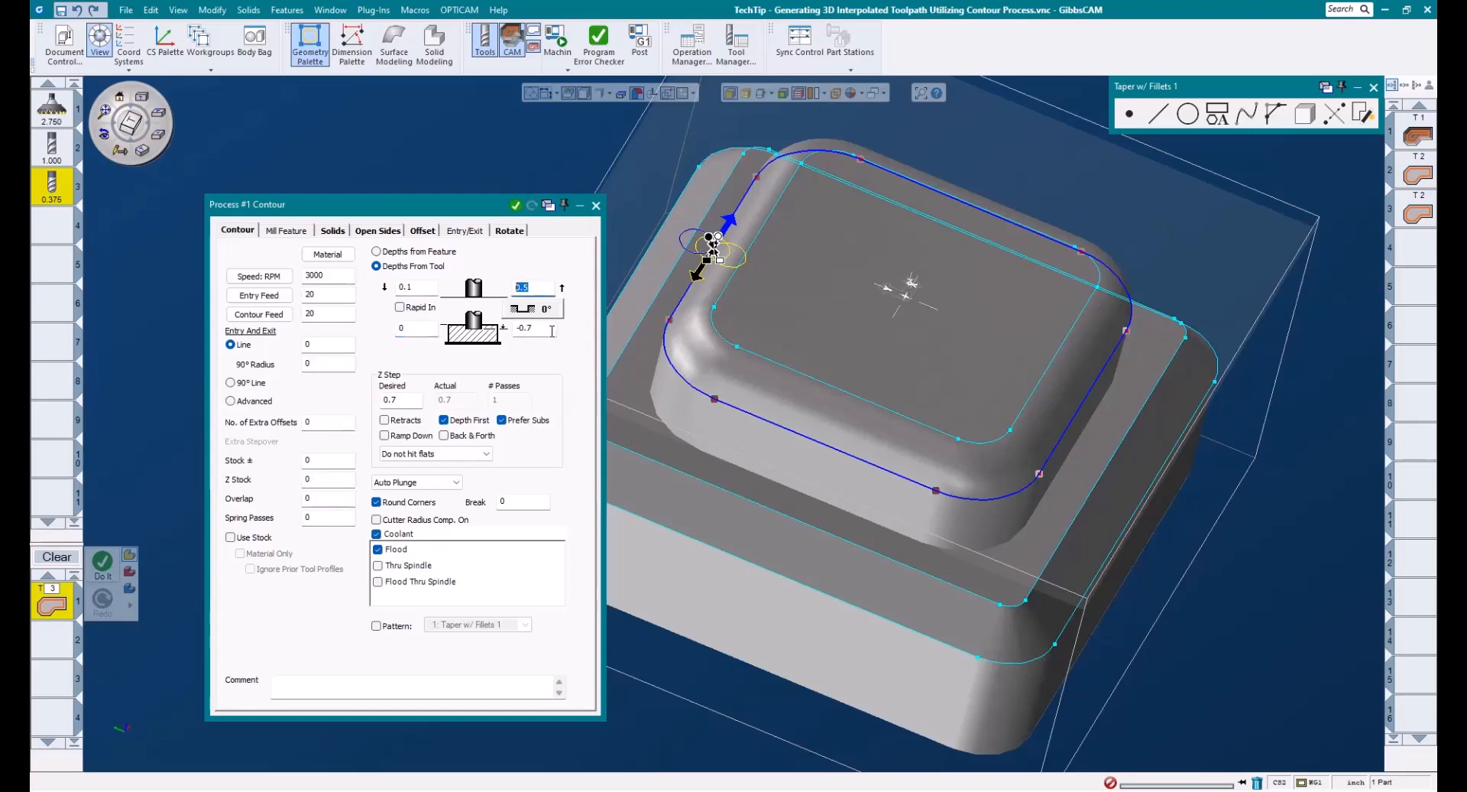
drag(551, 329, 417, 323)
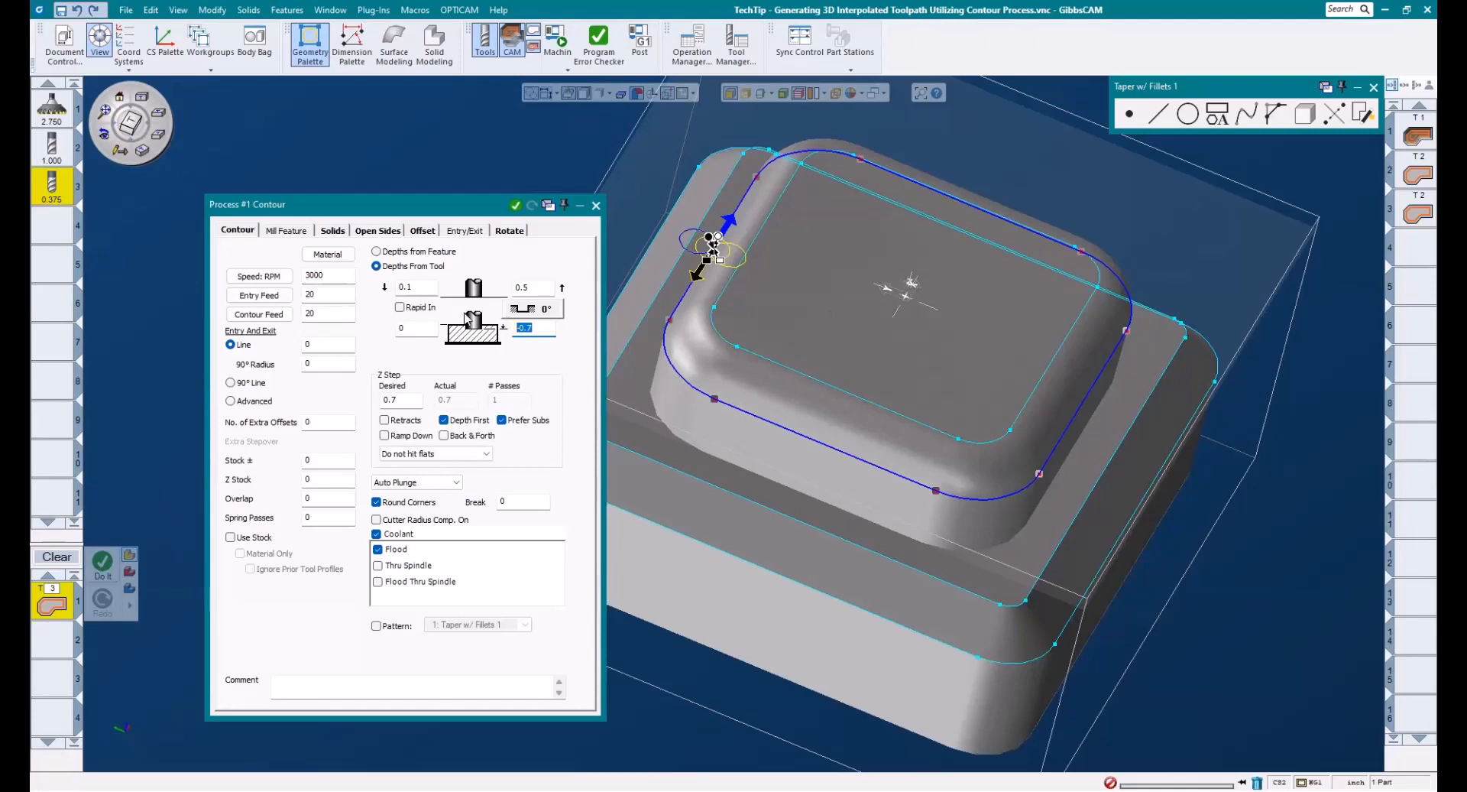
text(-.25)
text(-.1875)
key(equal)
text(-.0125)
key(Return)
middle_drag(1132, 580, 894, 549)
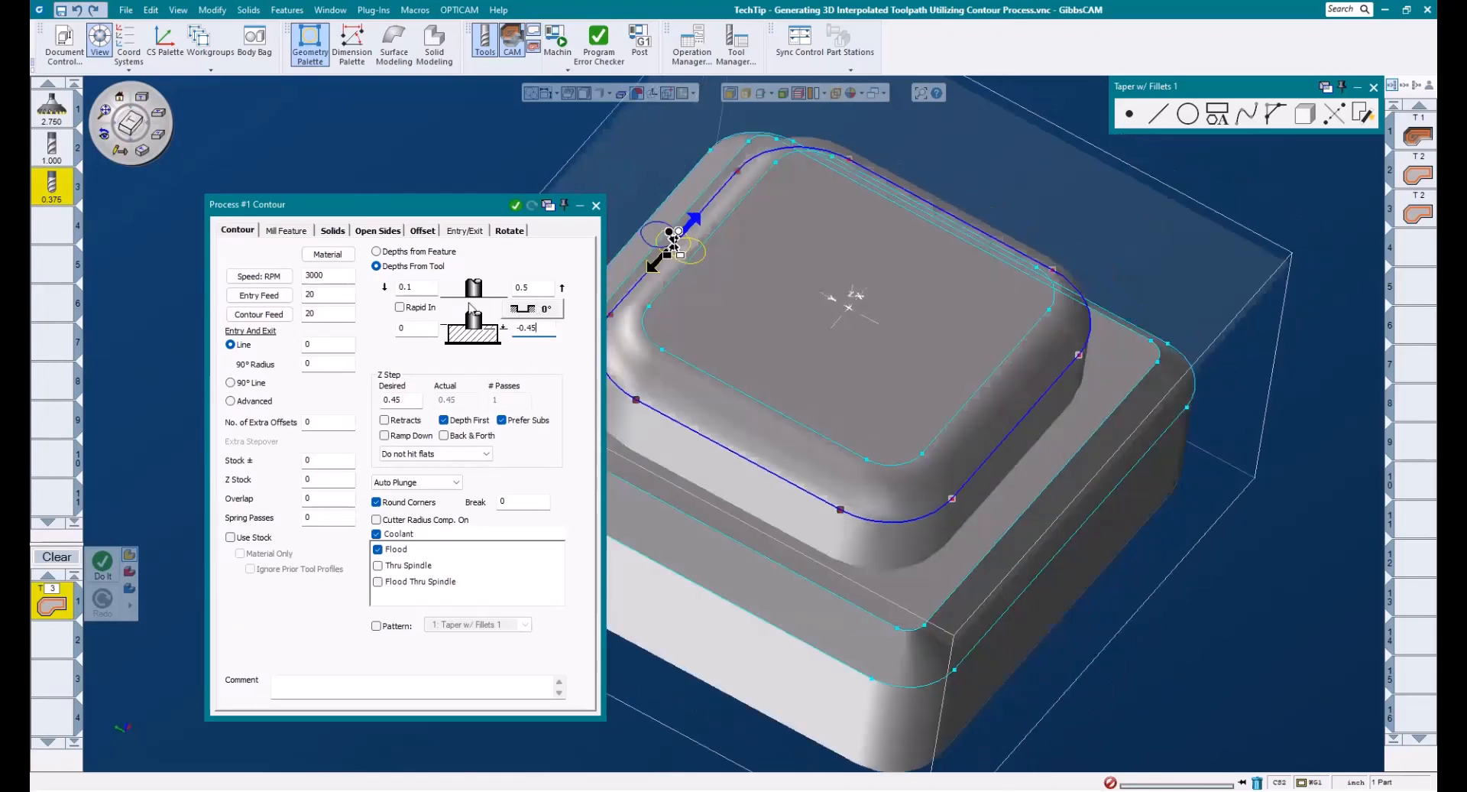
- Set the wall shape to Taper w/Fillets with a side angle of 0 and a bottom fillet of 0
click(532, 310)
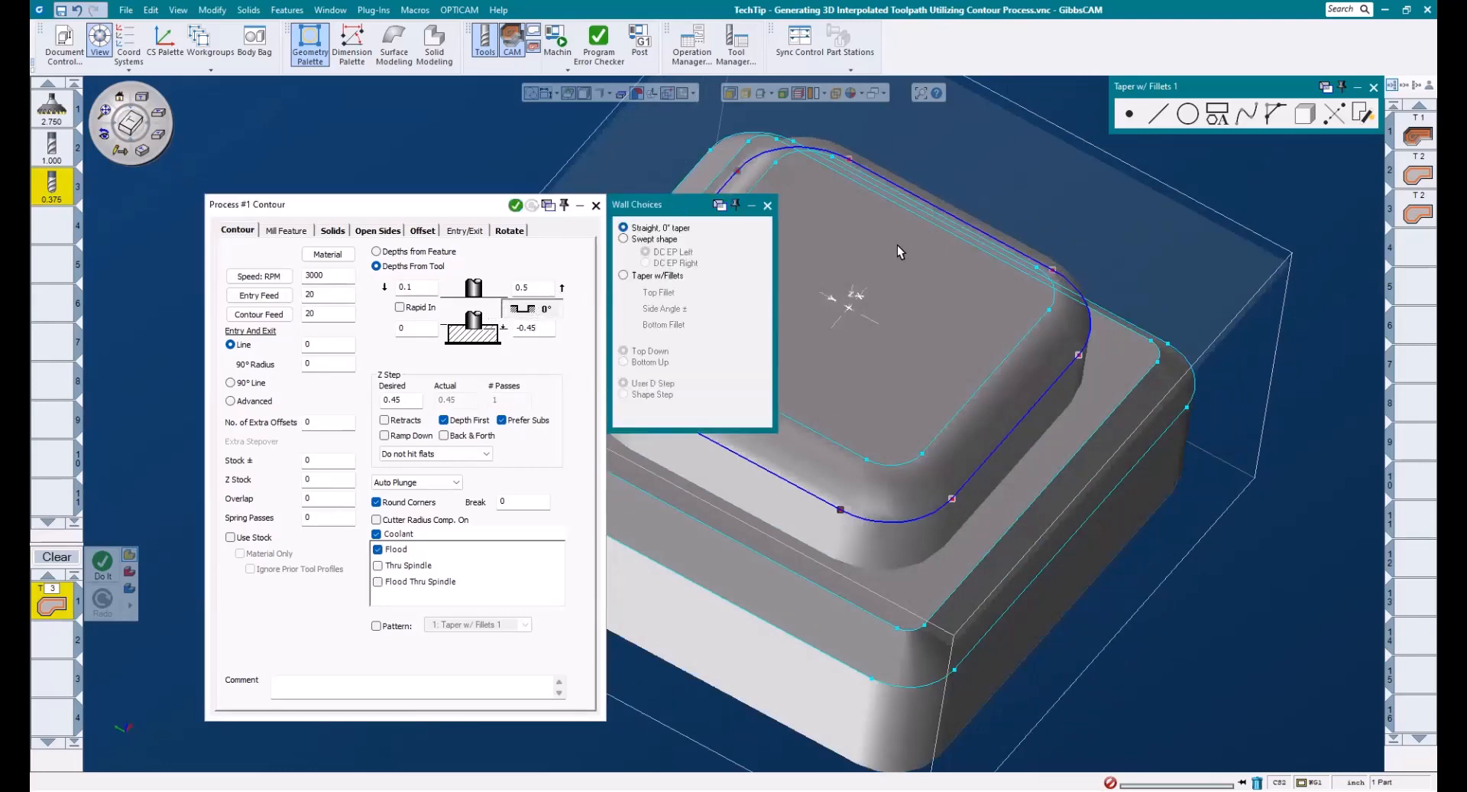
middle_drag(1113, 256, 1433, 259)
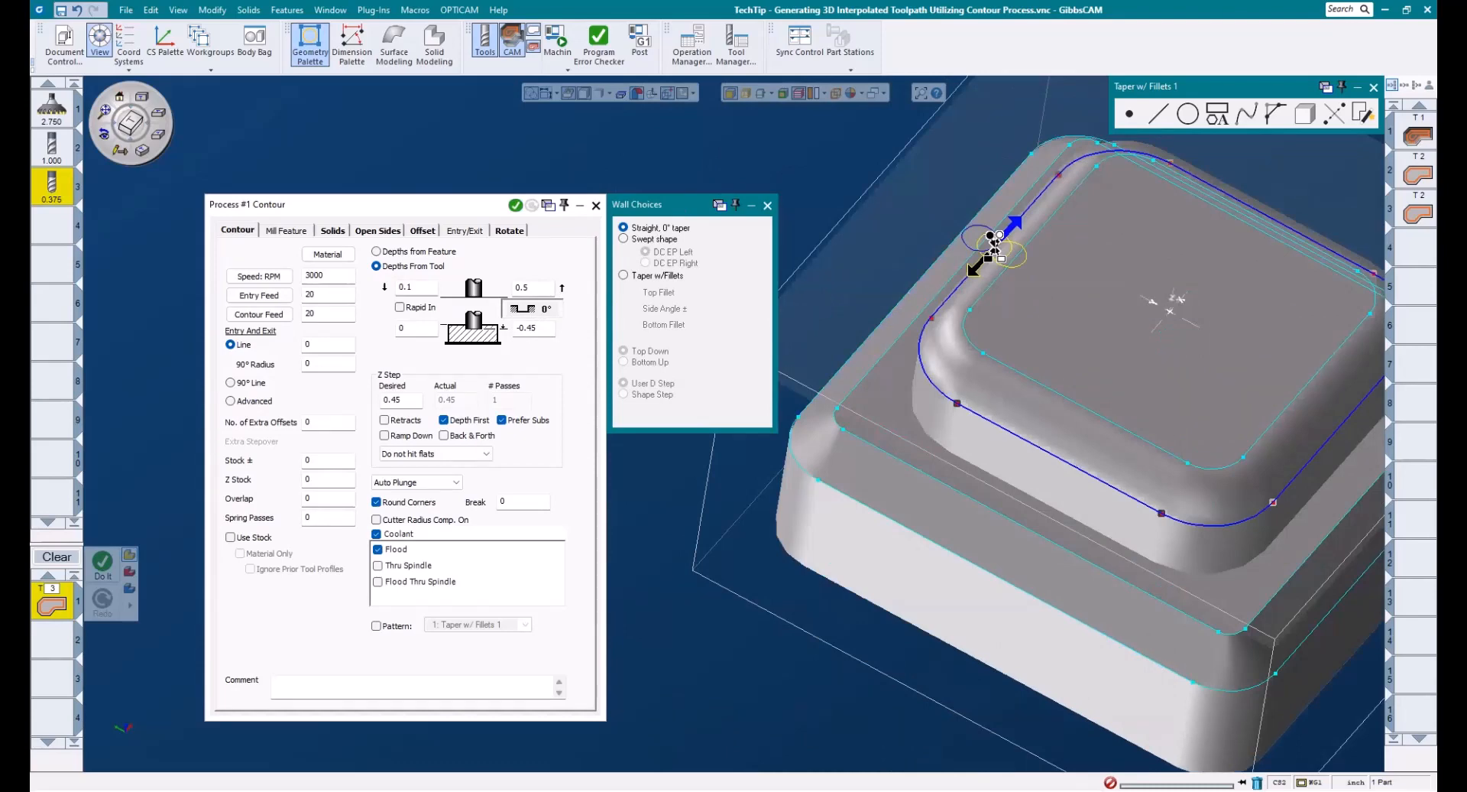
click(646, 280)
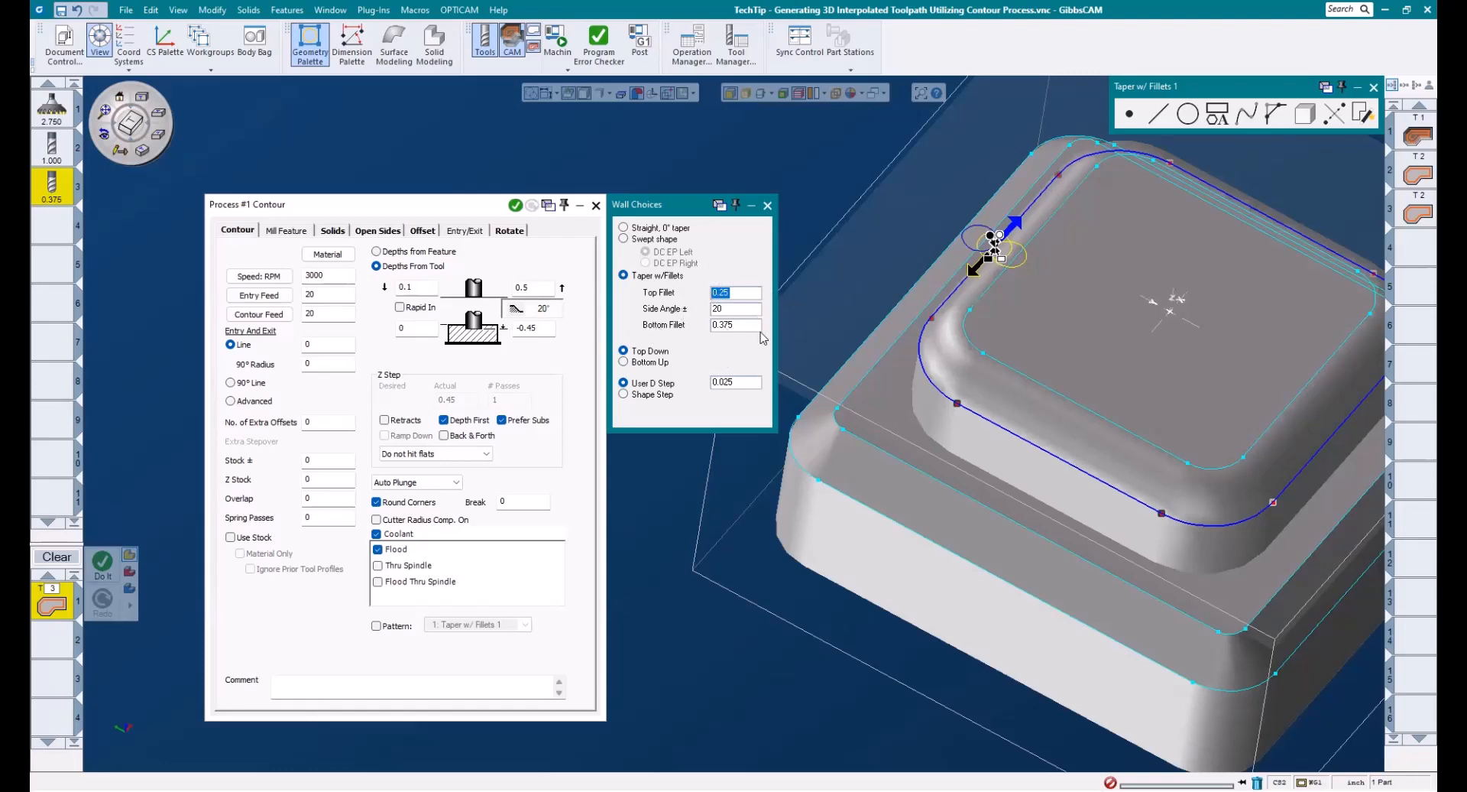
key(Tab)
text(0)
key(Tab)
text(0)
double_click(718, 293)
click(753, 383)
- Generate the contour toolpath in the fourth operation slot and examine it around the upper boss
middle_drag(954, 140, 857, 190)
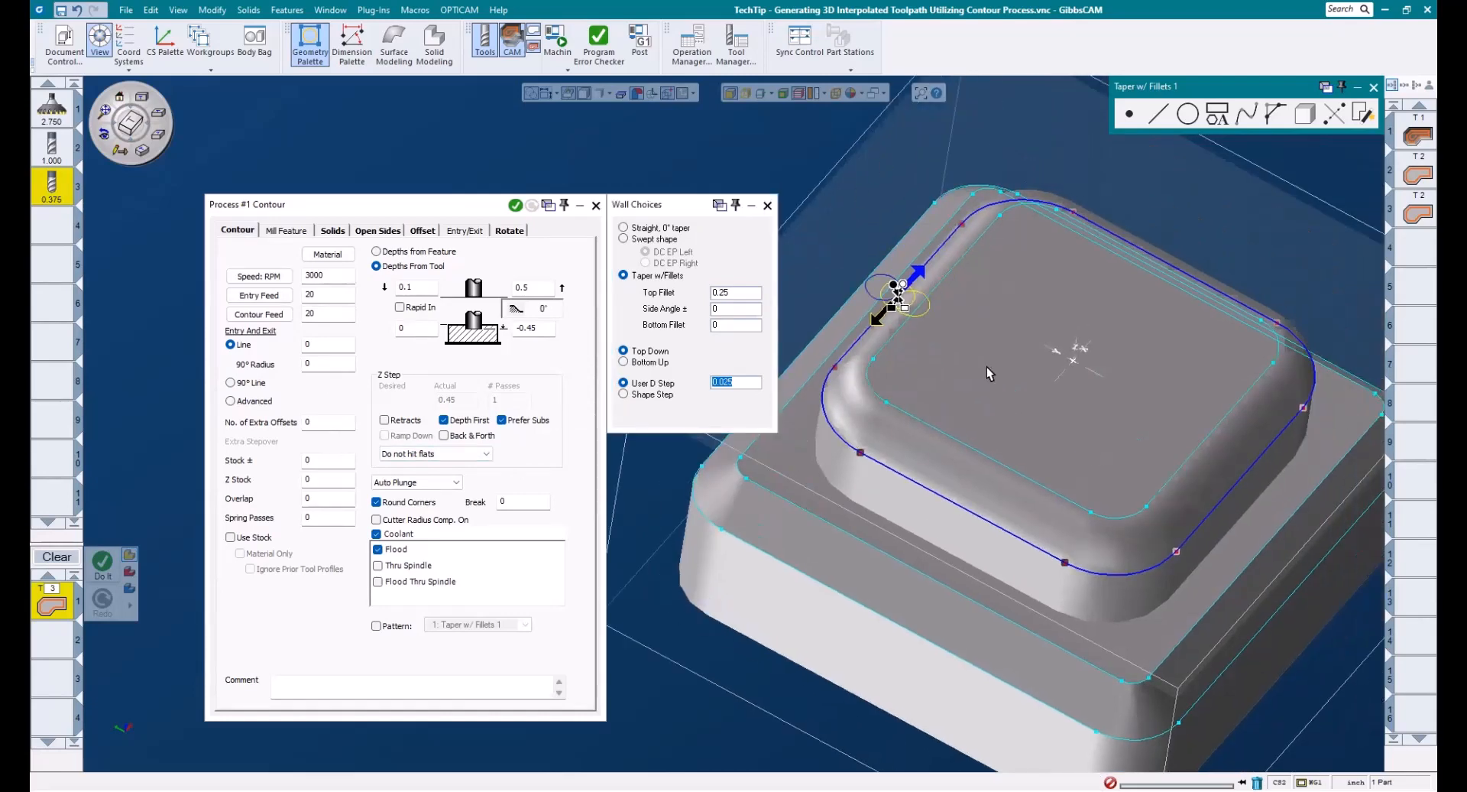
middle_drag(987, 367, 1079, 369)
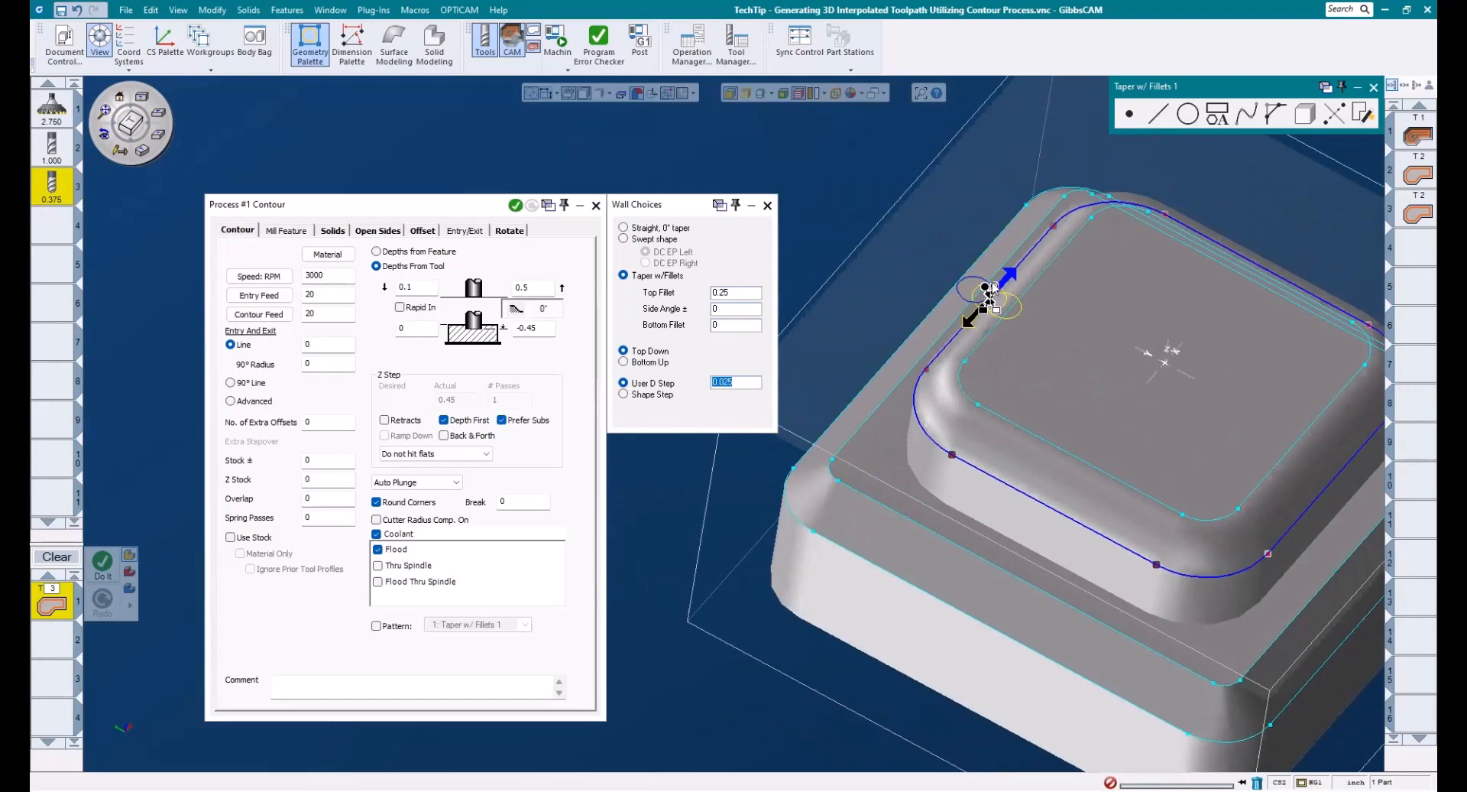
click(1411, 246)
click(515, 204)
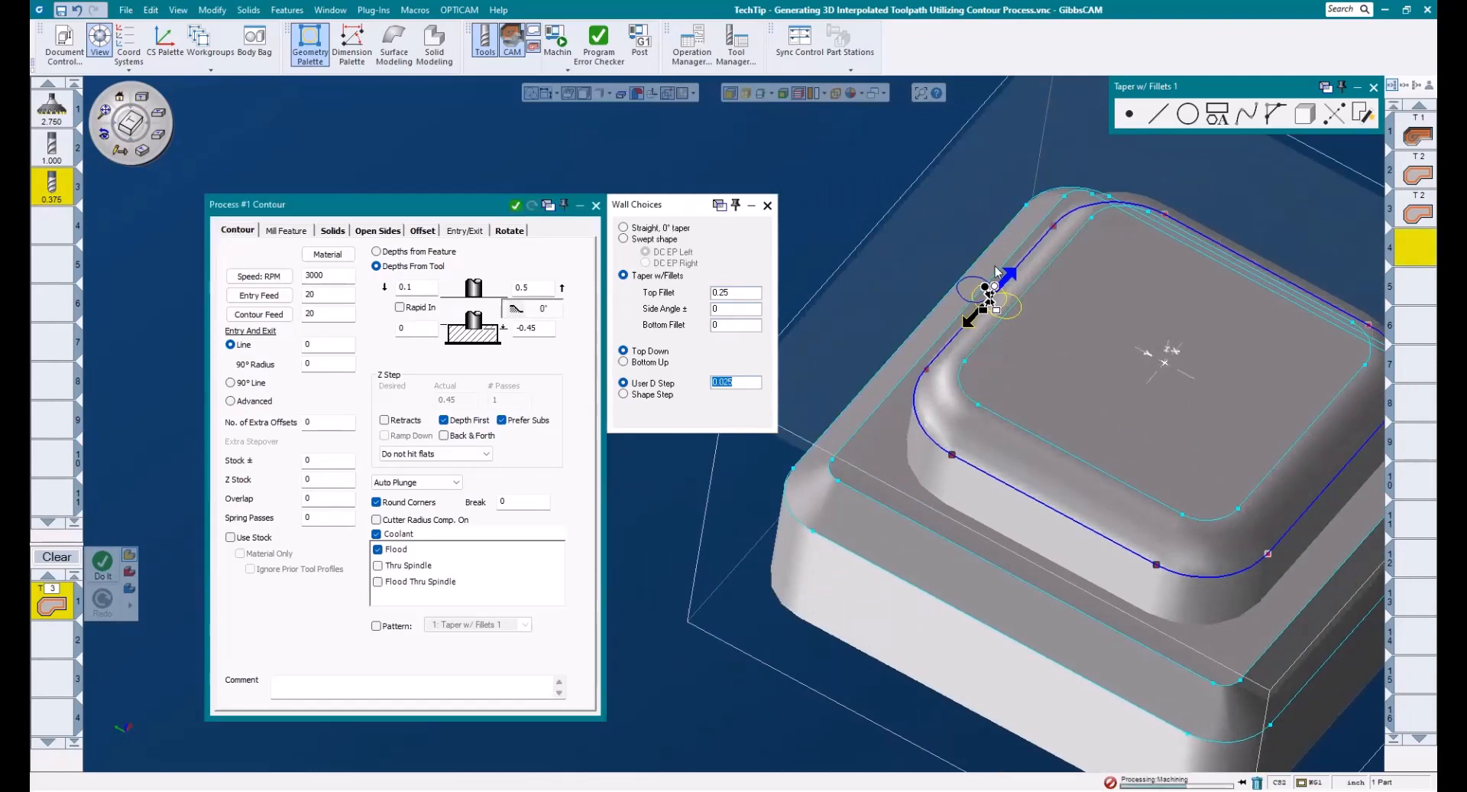
middle_drag(940, 353, 914, 292)
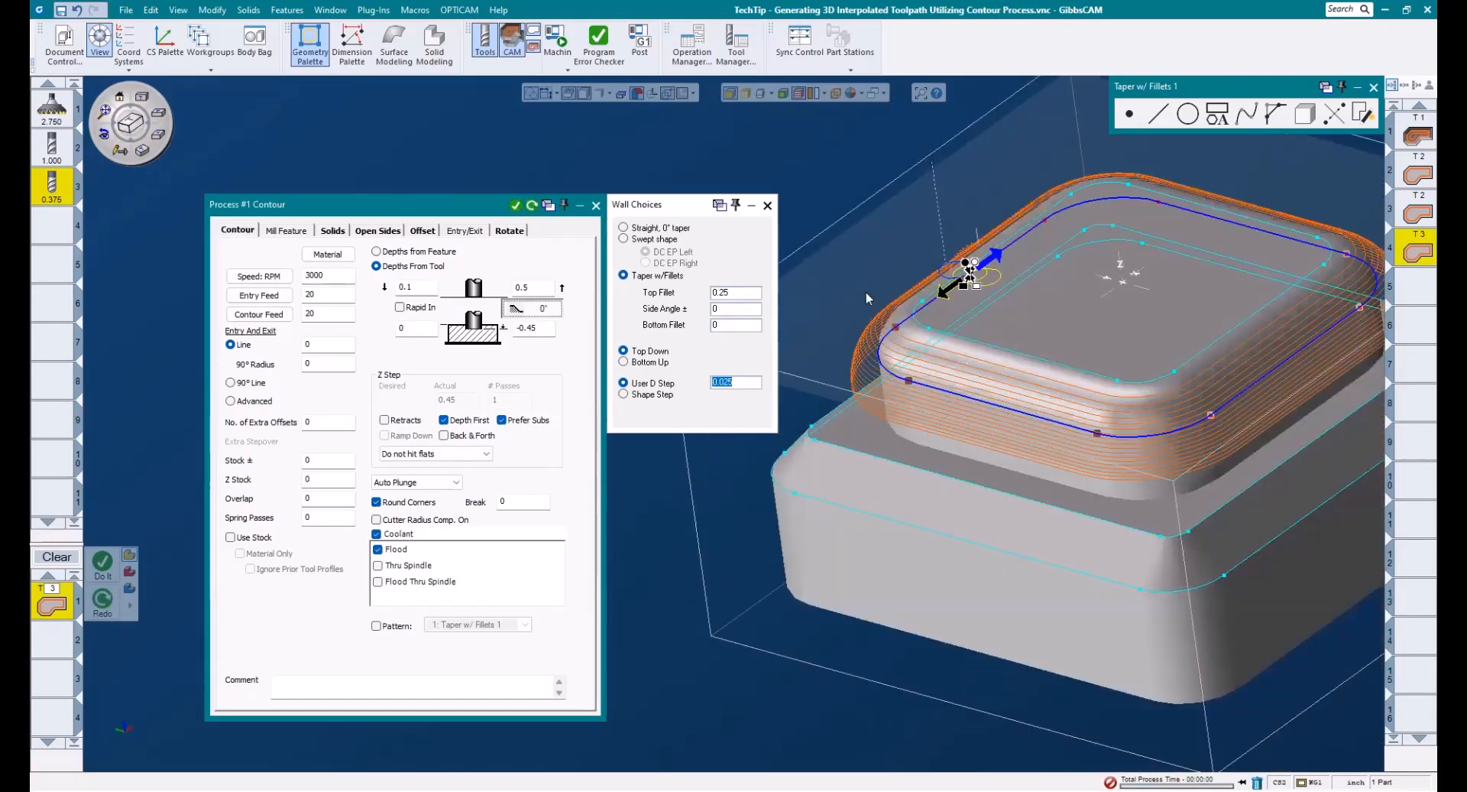
middle_drag(1187, 464, 1128, 526)
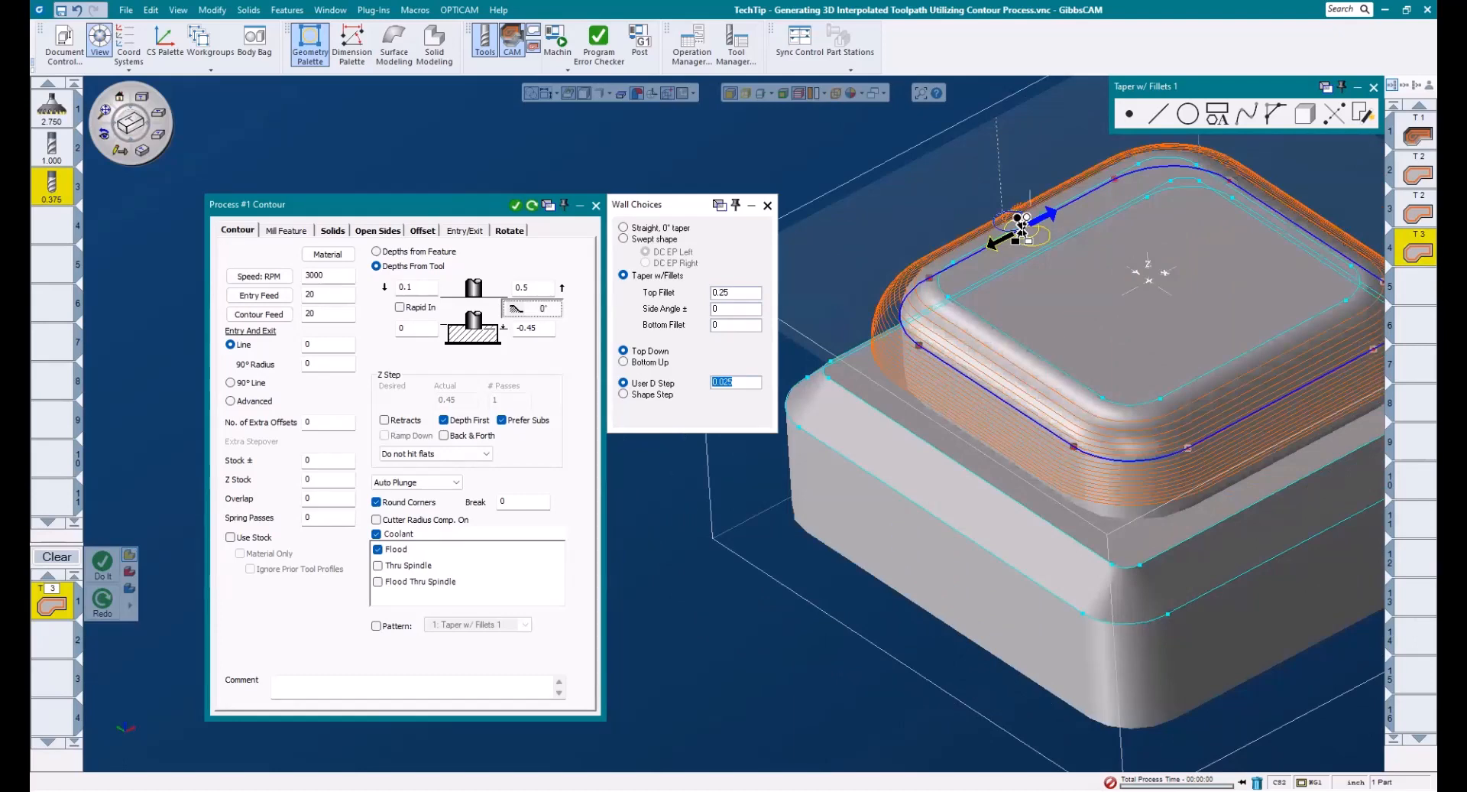
middle_drag(1062, 275, 1373, 475)
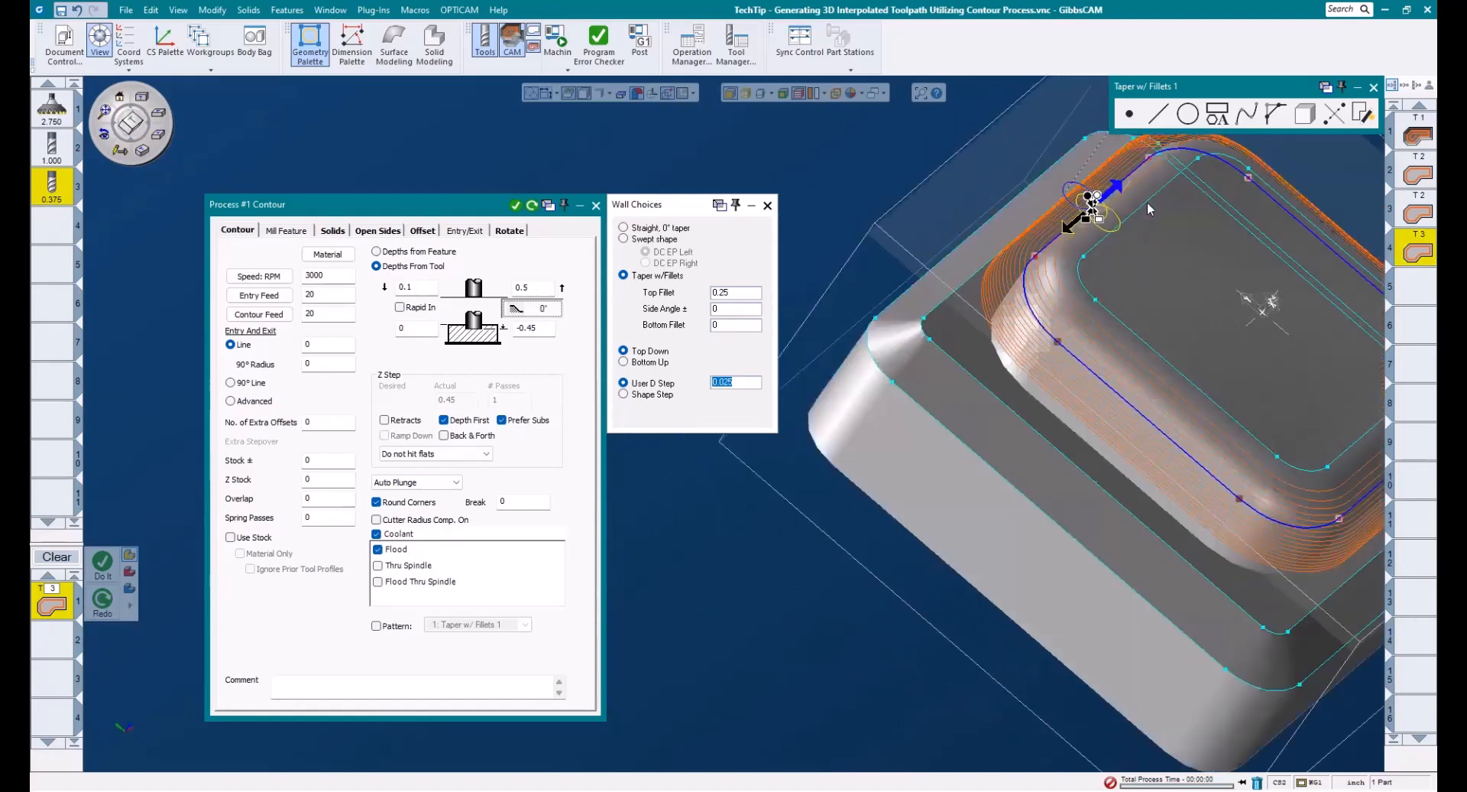
- Try the top face outline as the contour, then reselect the outline at the fillet's lower edge and regenerate the toolpath
click(1148, 203)
click(1114, 189)
click(1165, 186)
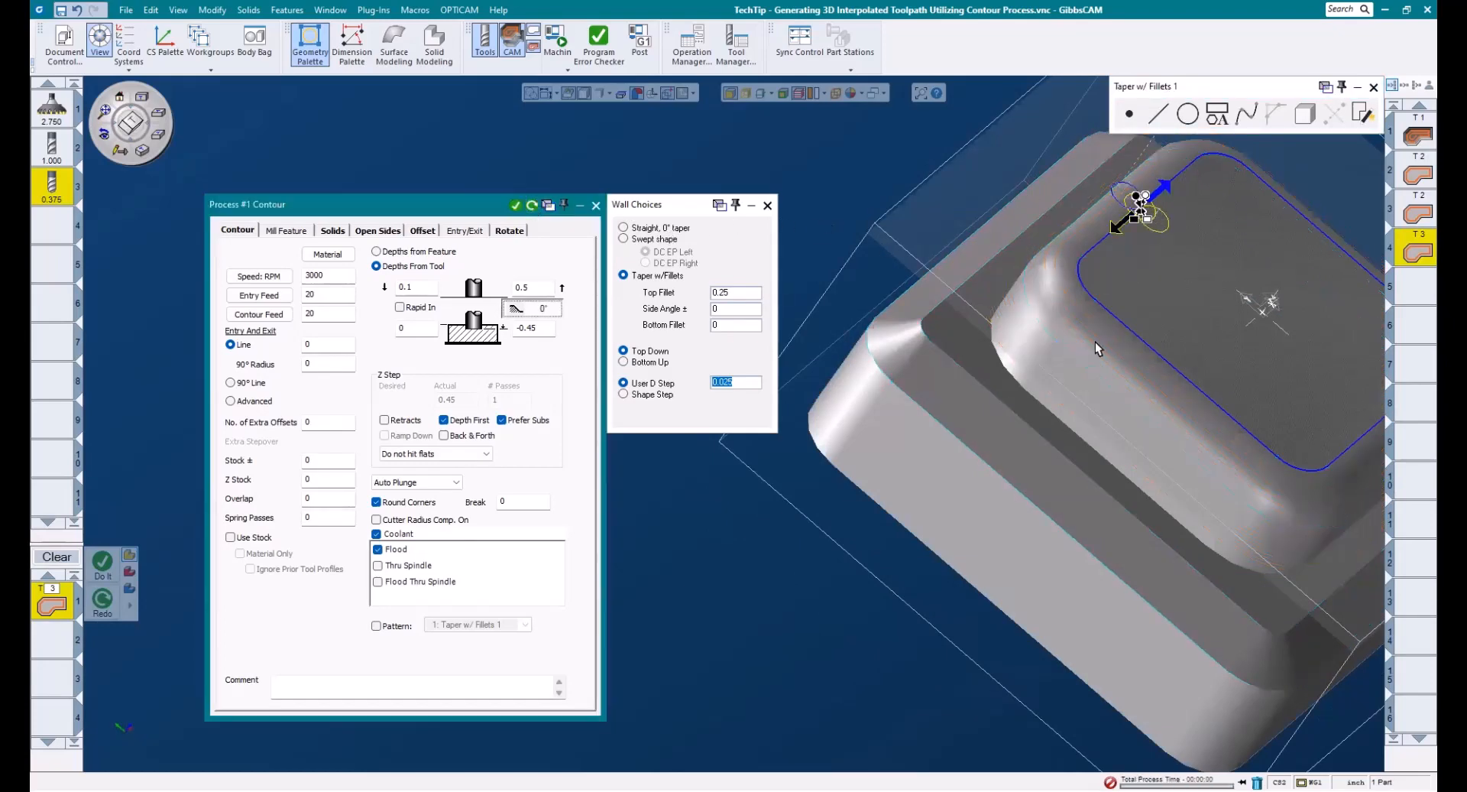
middle_drag(1145, 288, 994, 379)
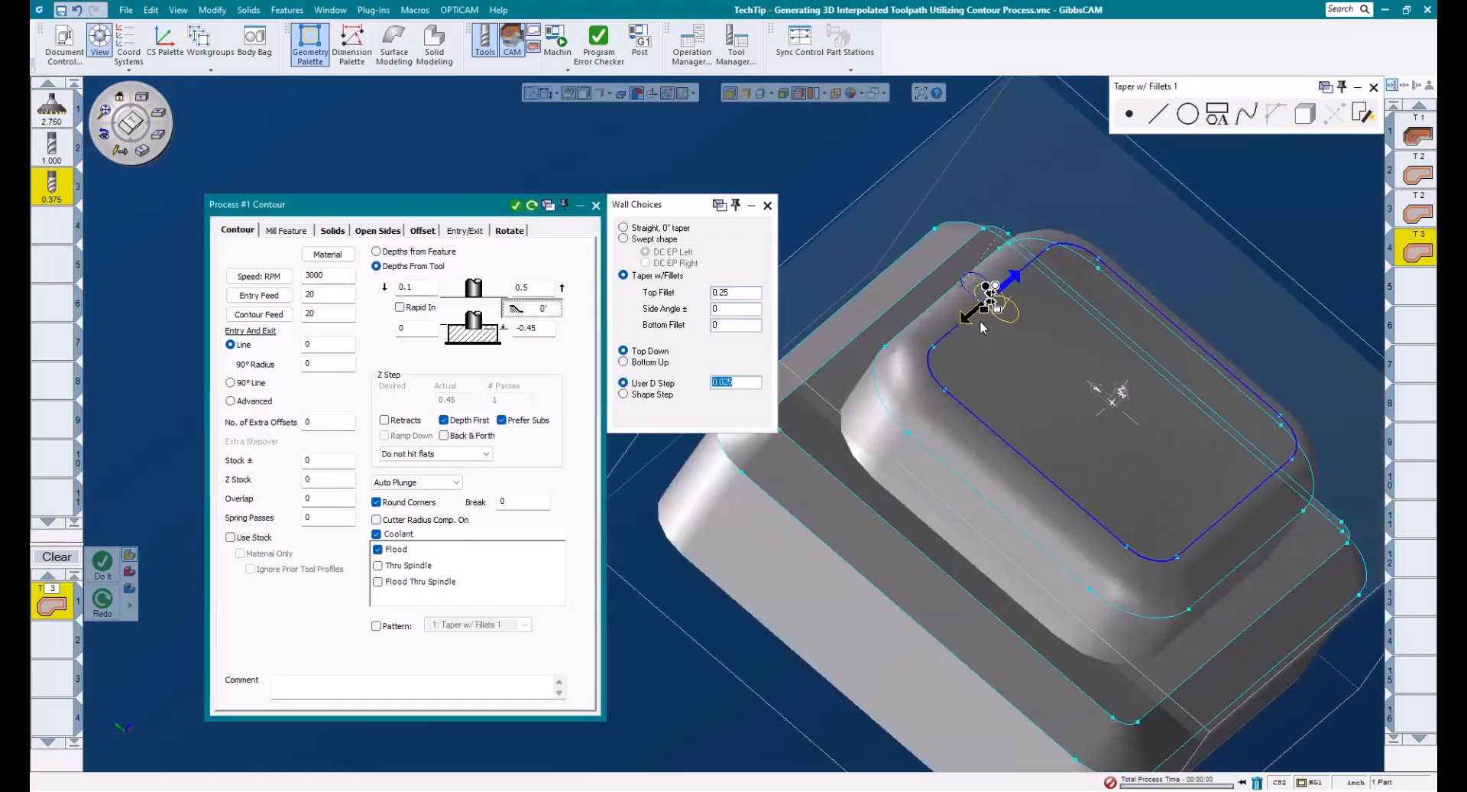
click(945, 302)
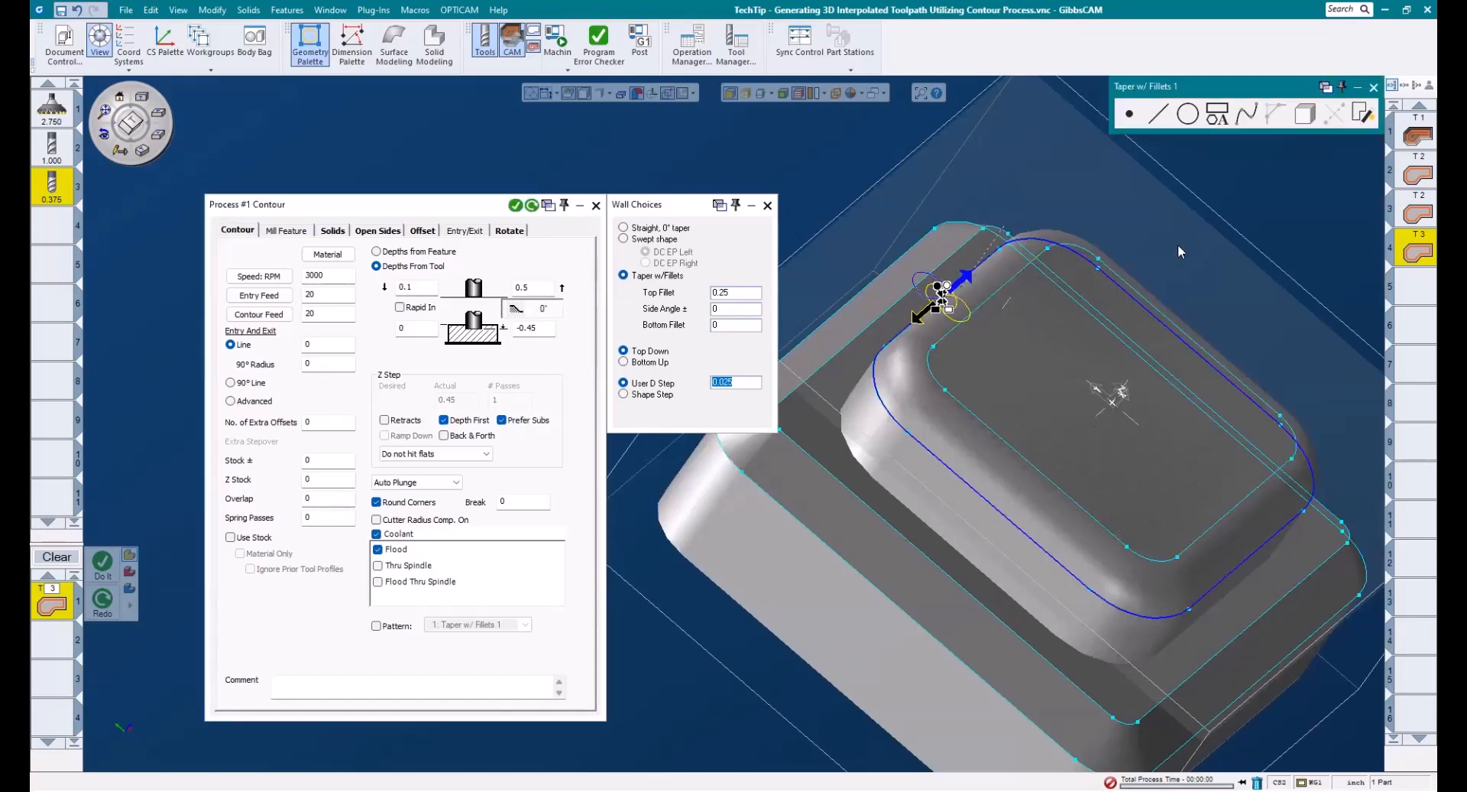
click(531, 205)
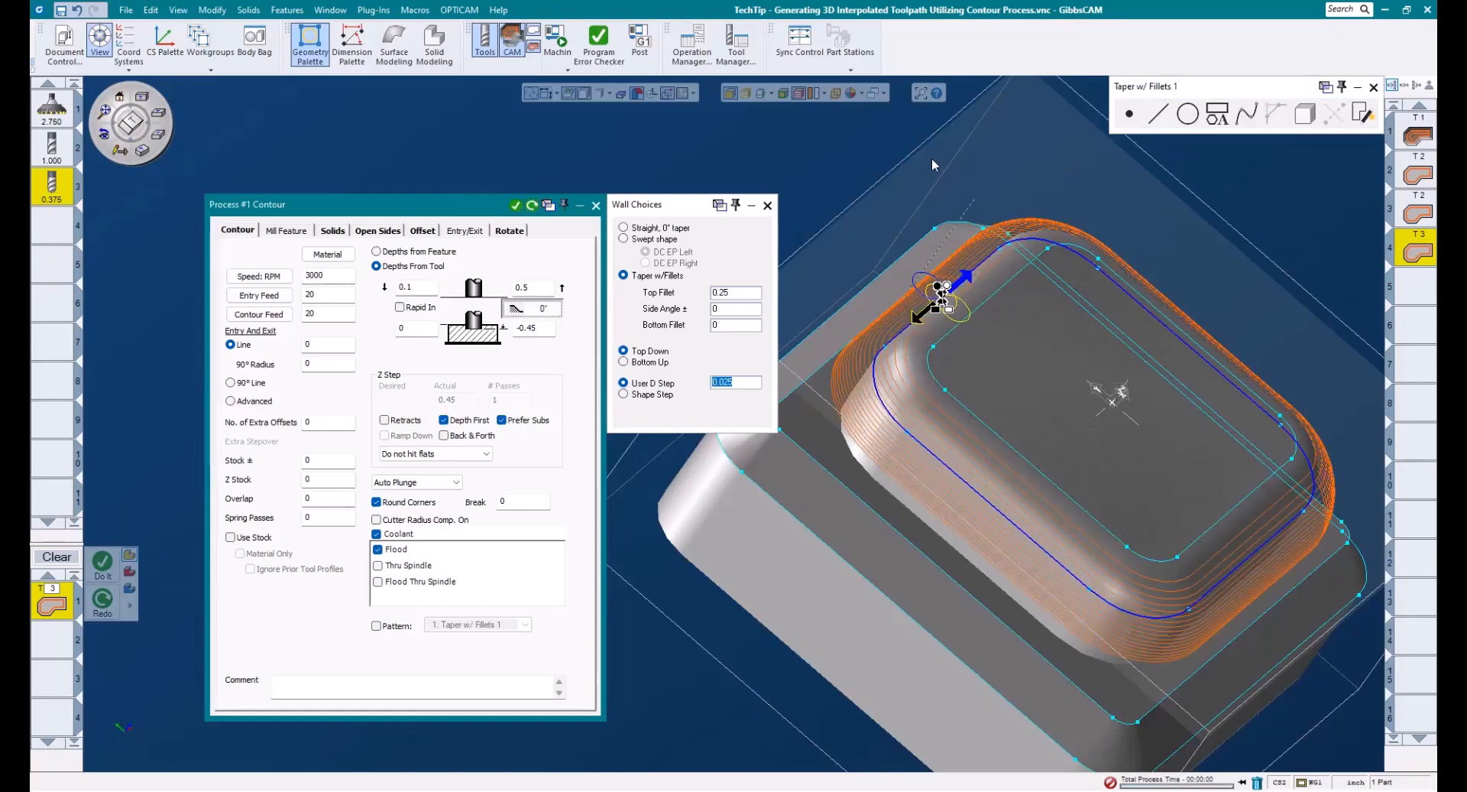
- Switch the wall stepping to Shape Step, enter a ridge height of .001, and regenerate the toolpath
click(157, 113)
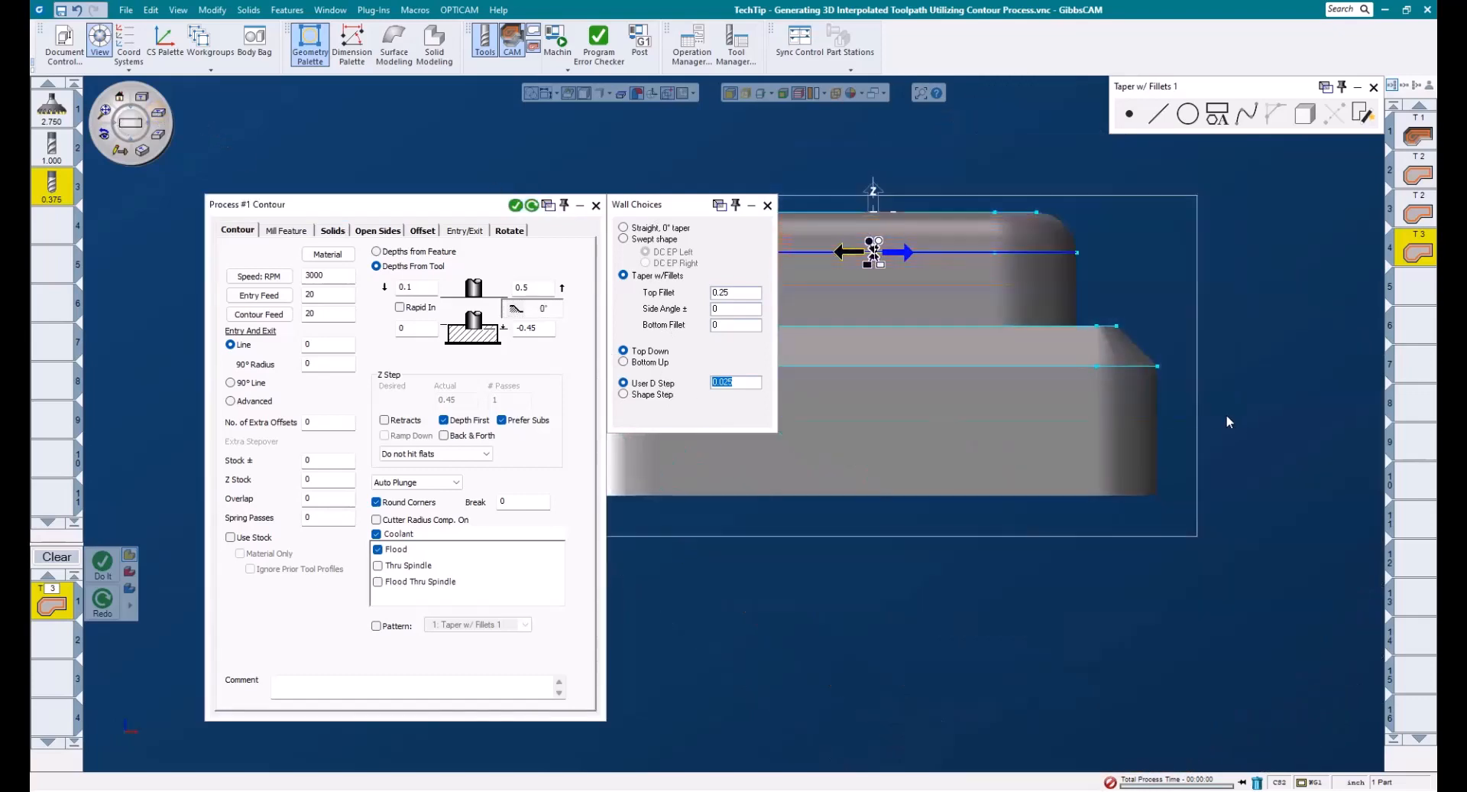
scroll(1192, 396, up, 3)
scroll(905, 212, up, 3)
scroll(982, 301, up, 2)
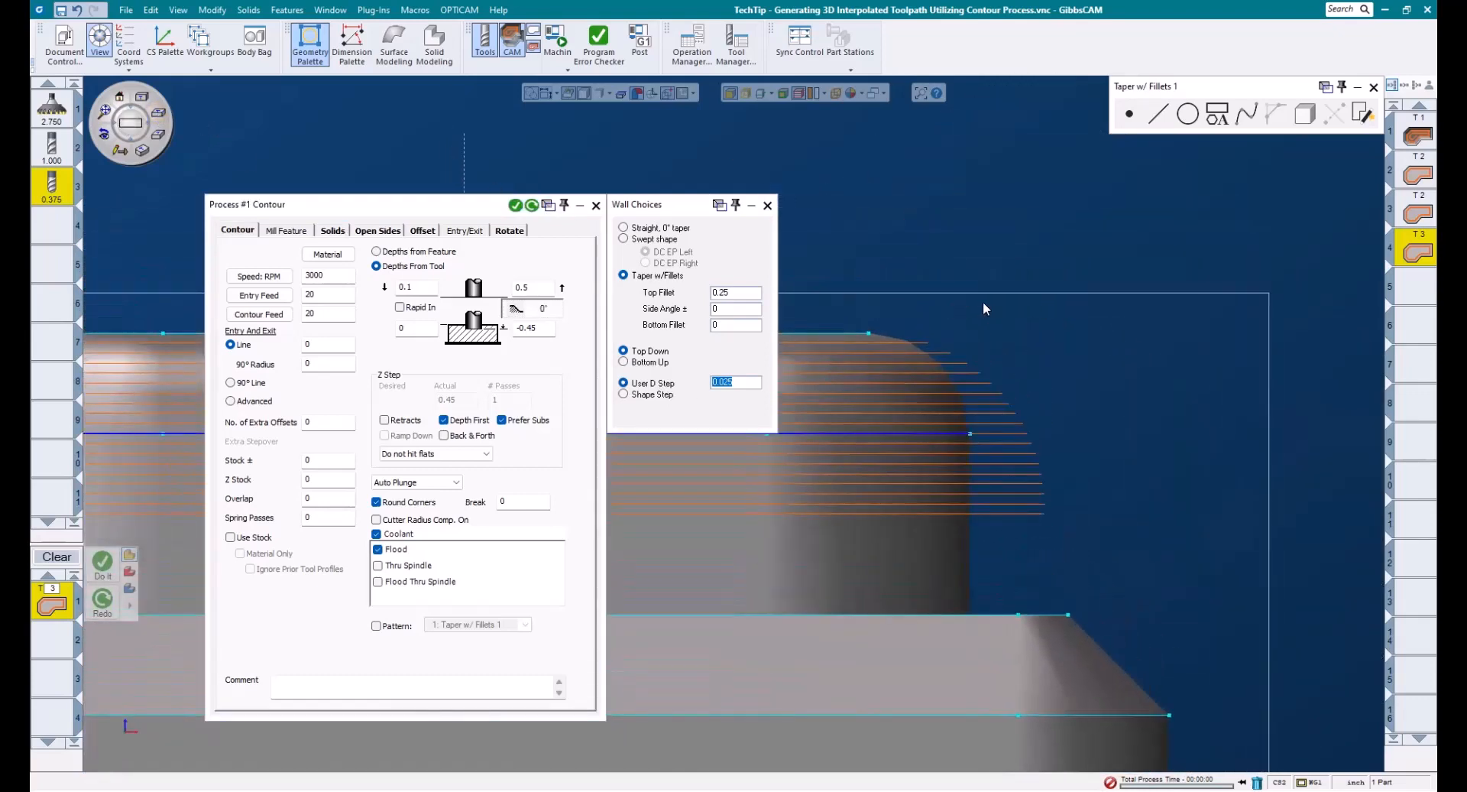
click(648, 396)
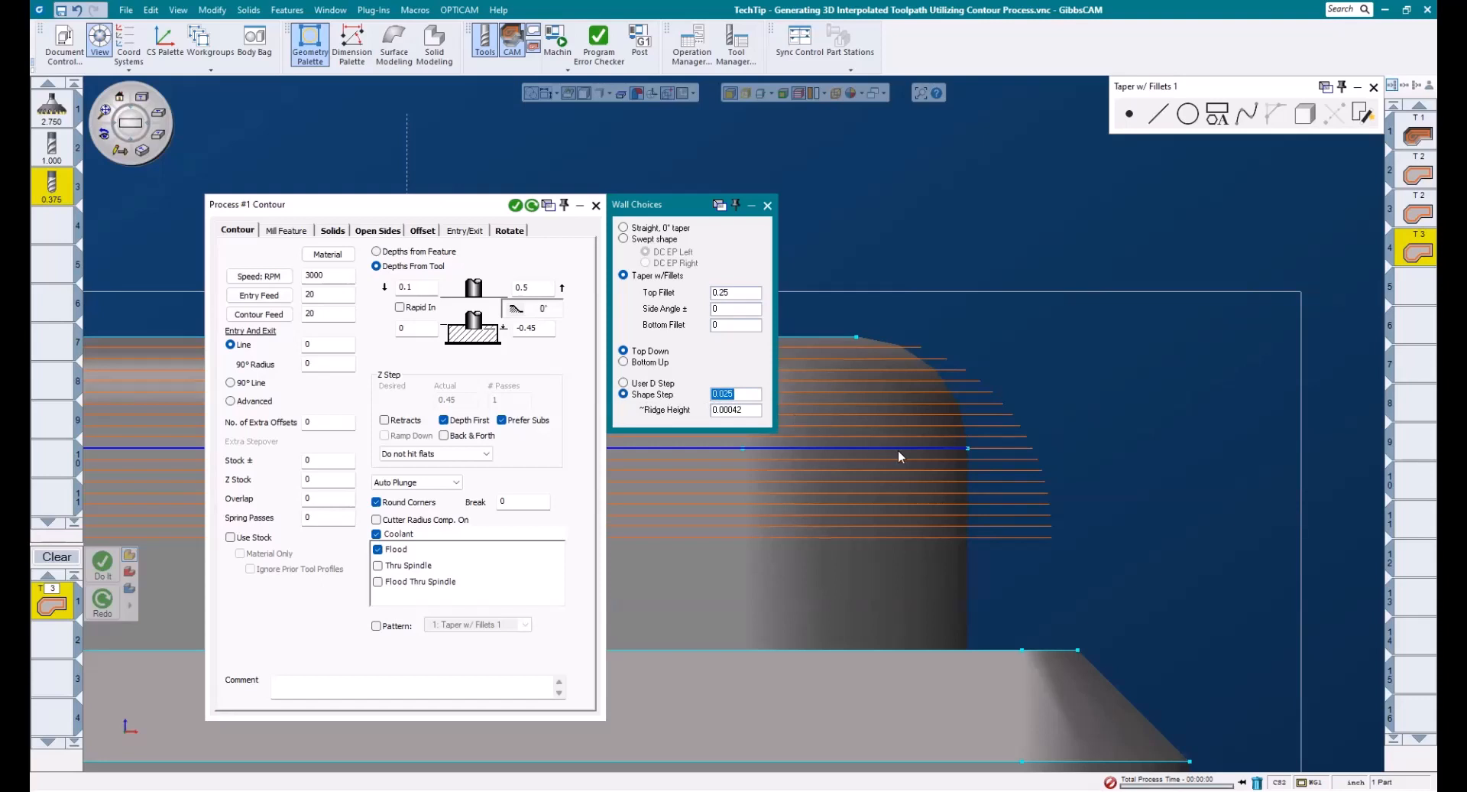
key(Tab)
text(.001)
click(532, 205)
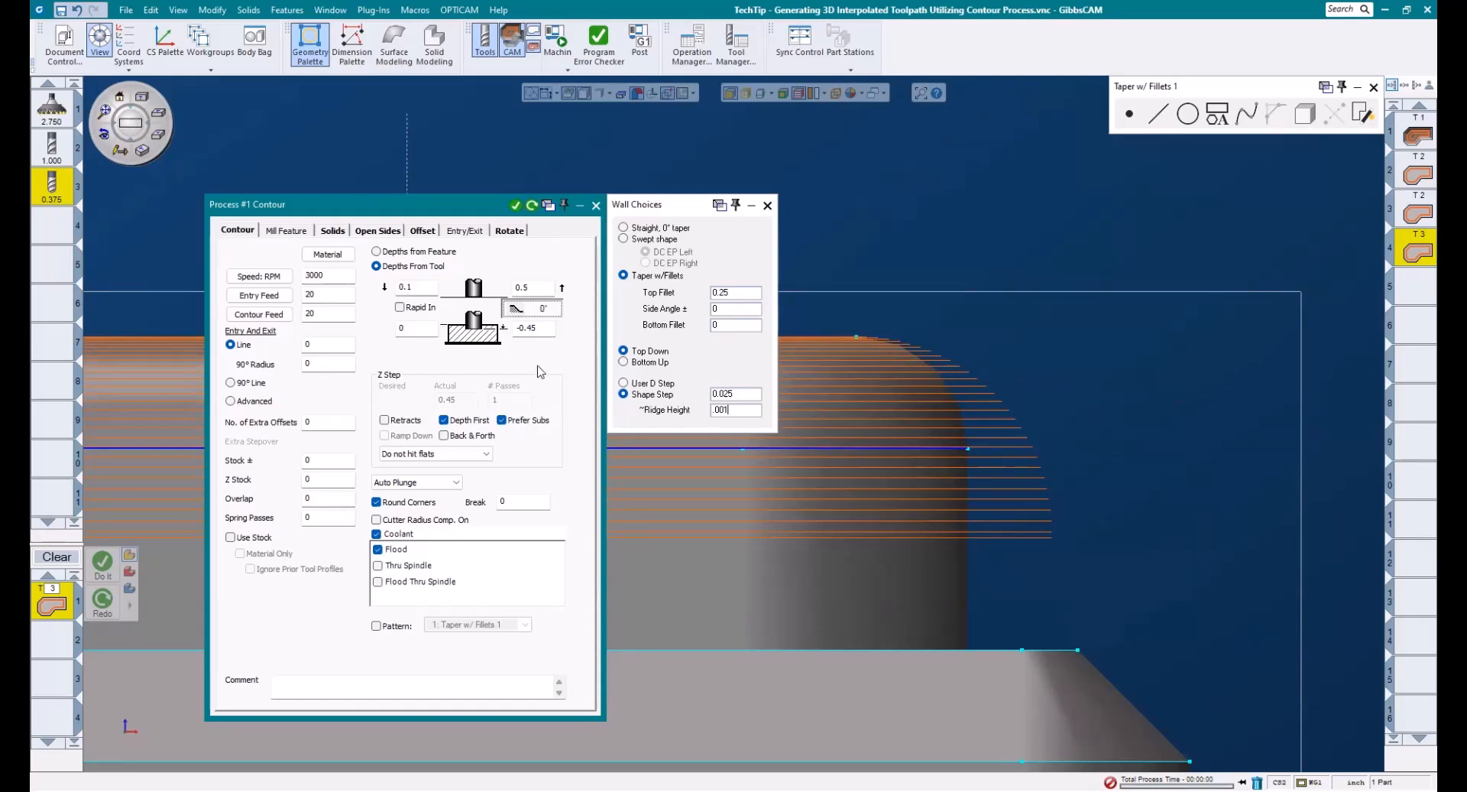
- Try a tapered wall with final depth -.7, side angle 20 and bottom fillet .375
click(546, 330)
text(-.7)
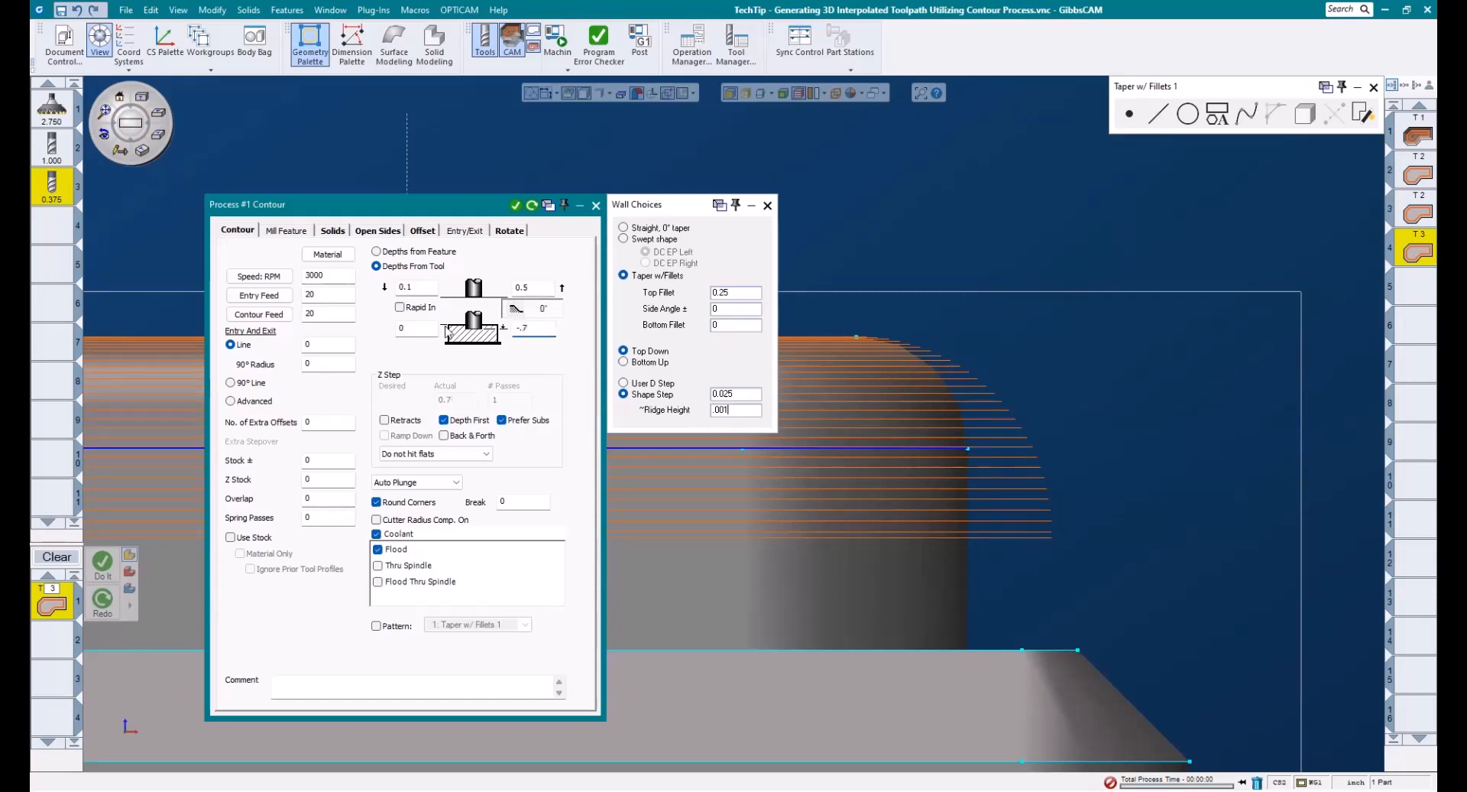
drag(734, 310, 647, 311)
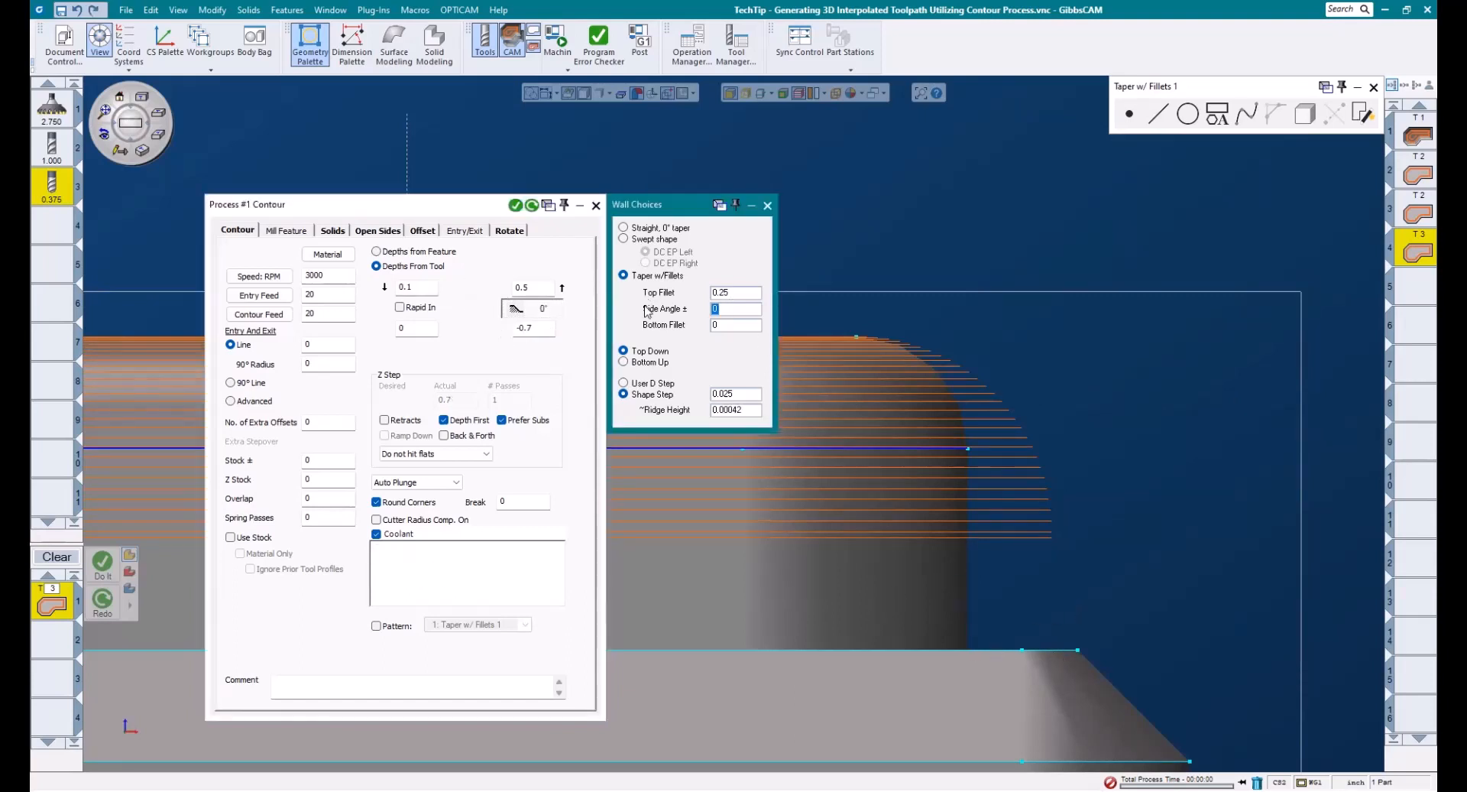
text(20)
key(Tab)
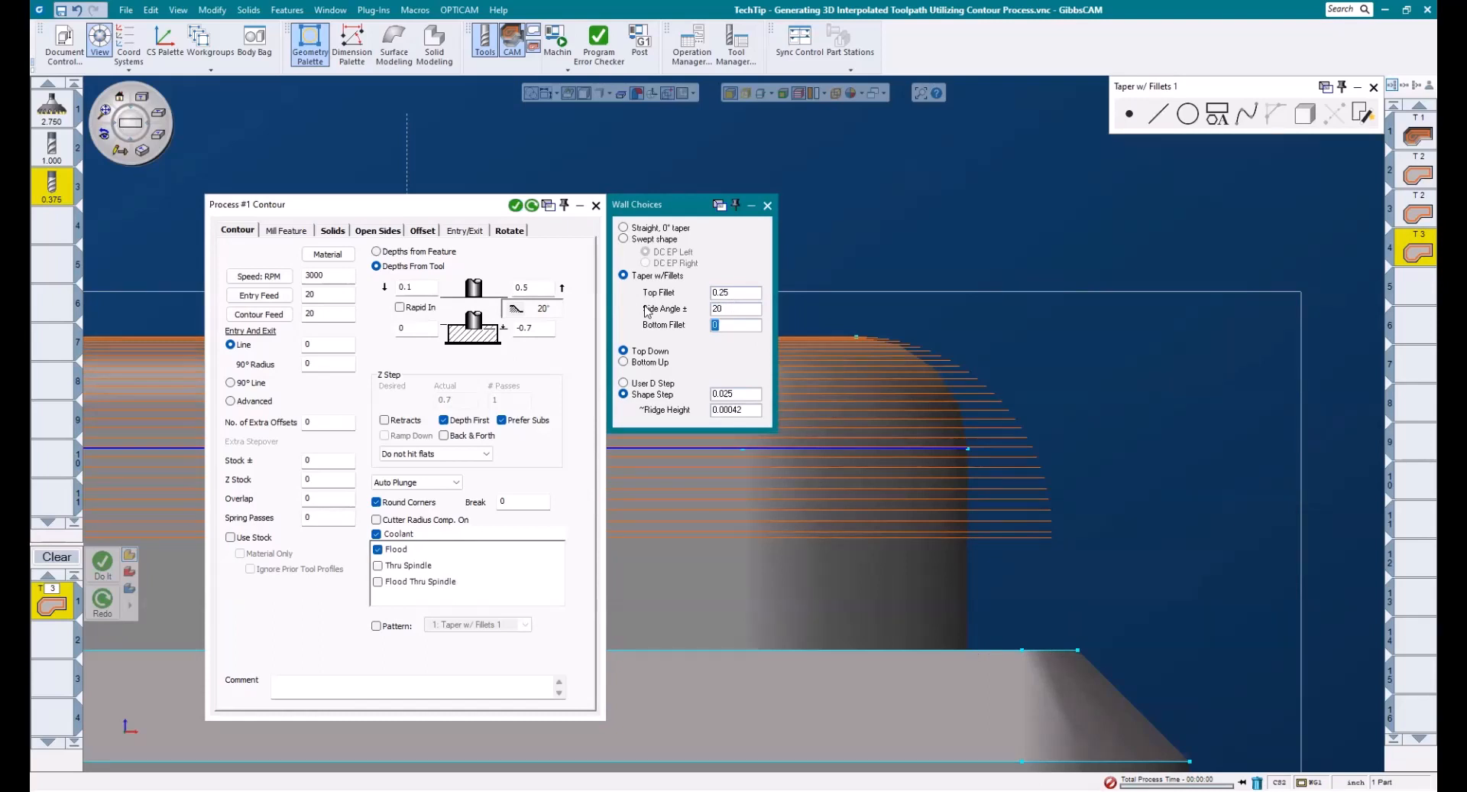
text(.375)
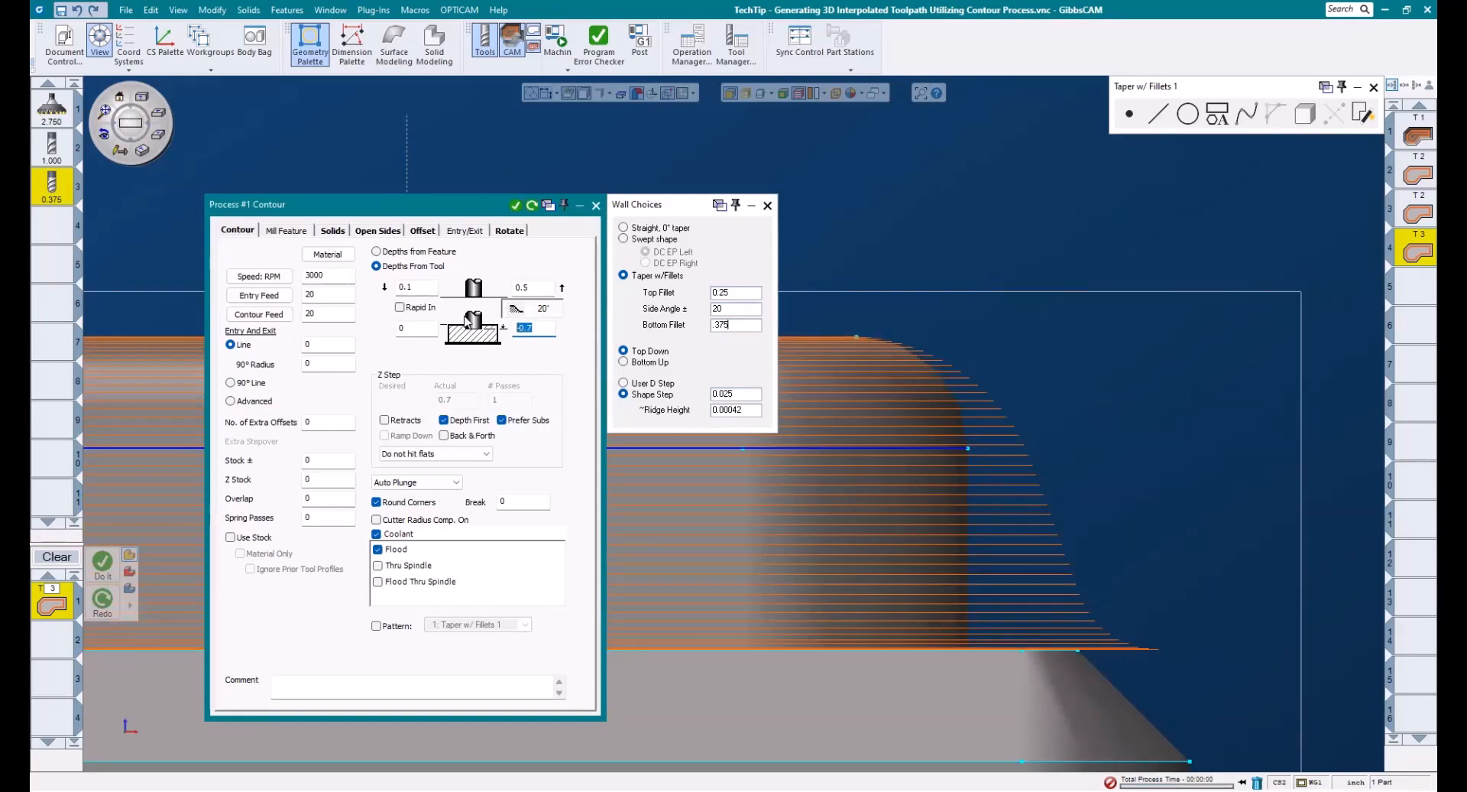
- Restore the final depth to -.45 with bottom fillet and side angle at 0, and regenerate the toolpath
text(-.45)
click(625, 325)
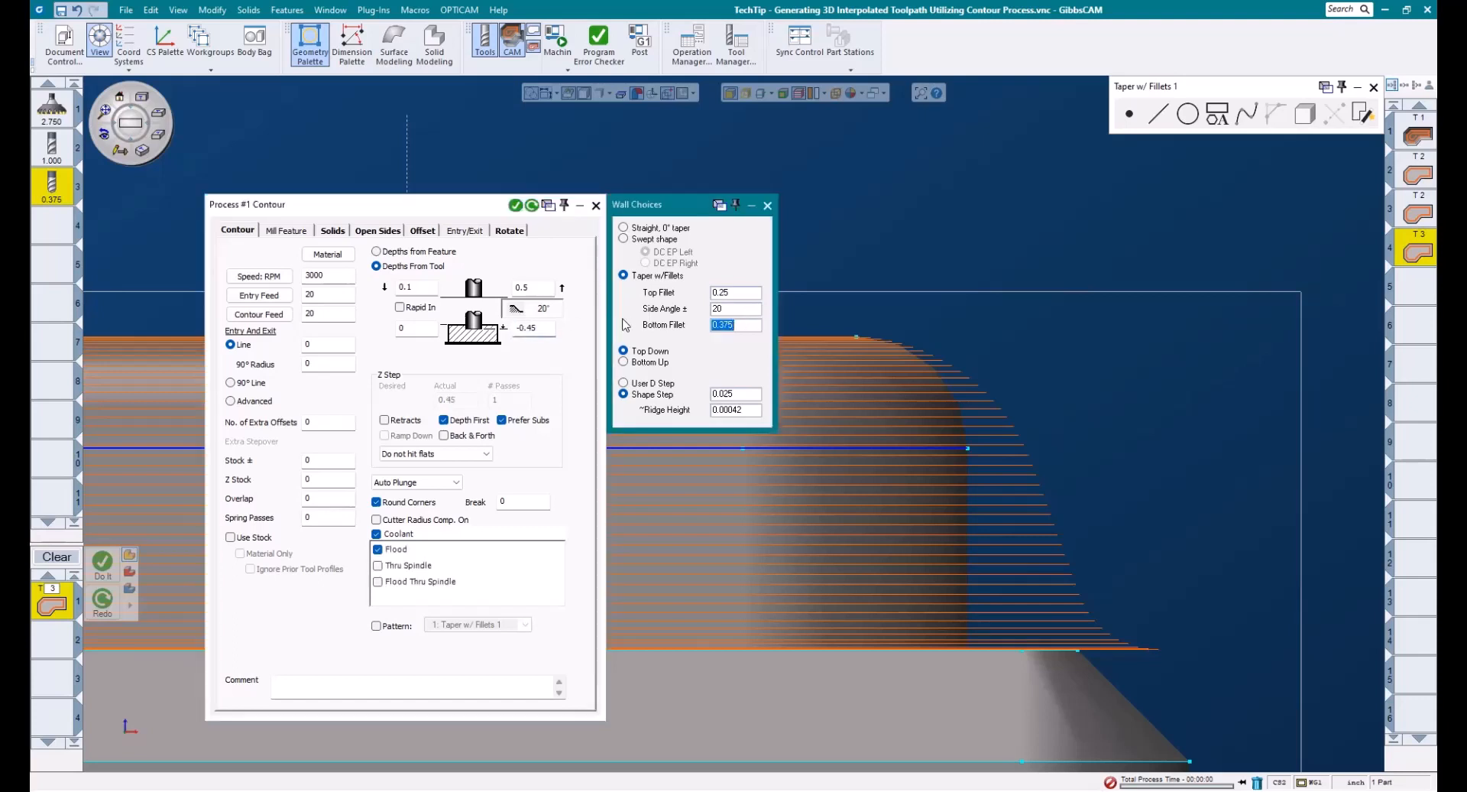
text(0)
drag(726, 309, 692, 309)
text(0)
click(532, 205)
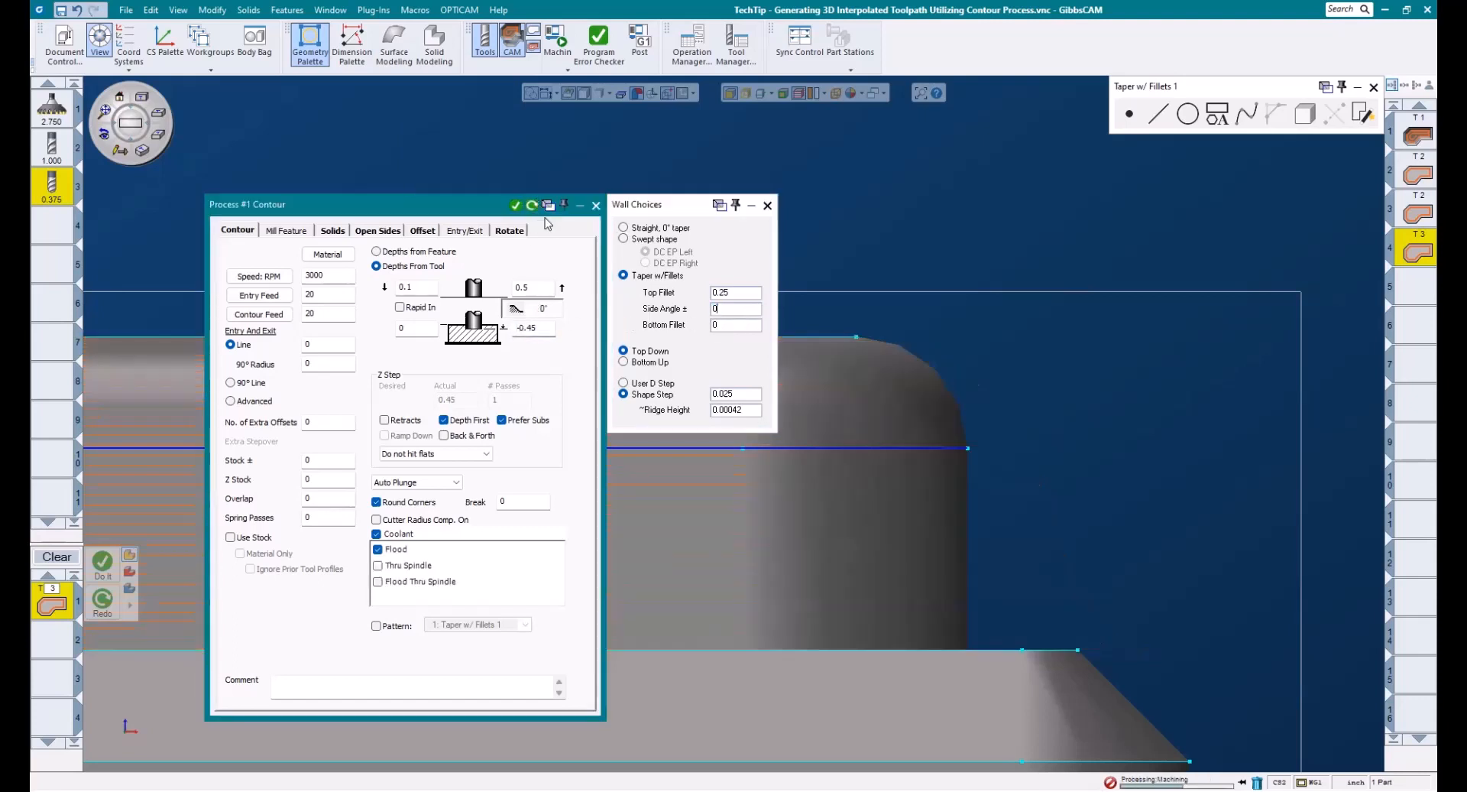
- Clear the process list and run the machine simulation of the operations
click(58, 557)
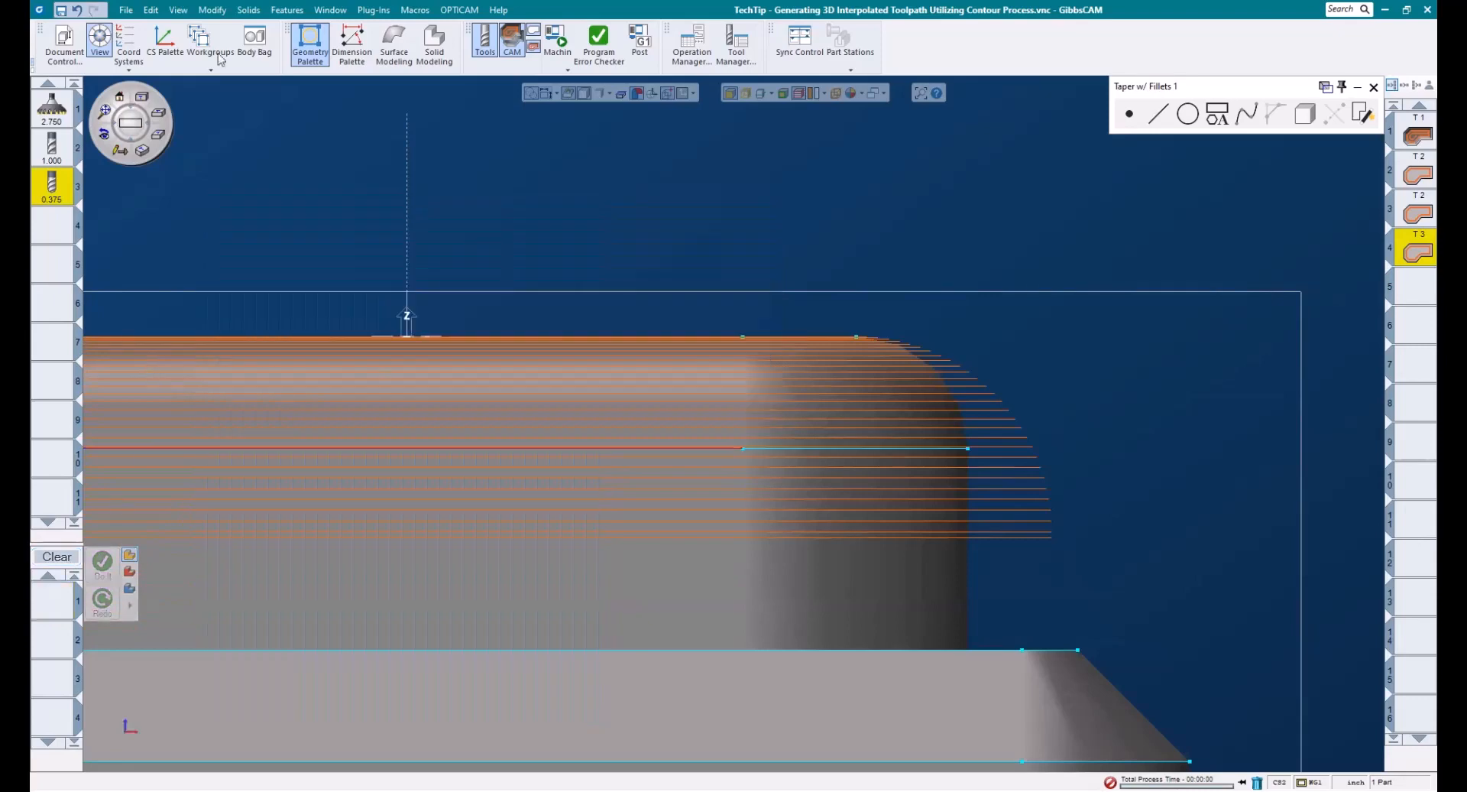
click(557, 38)
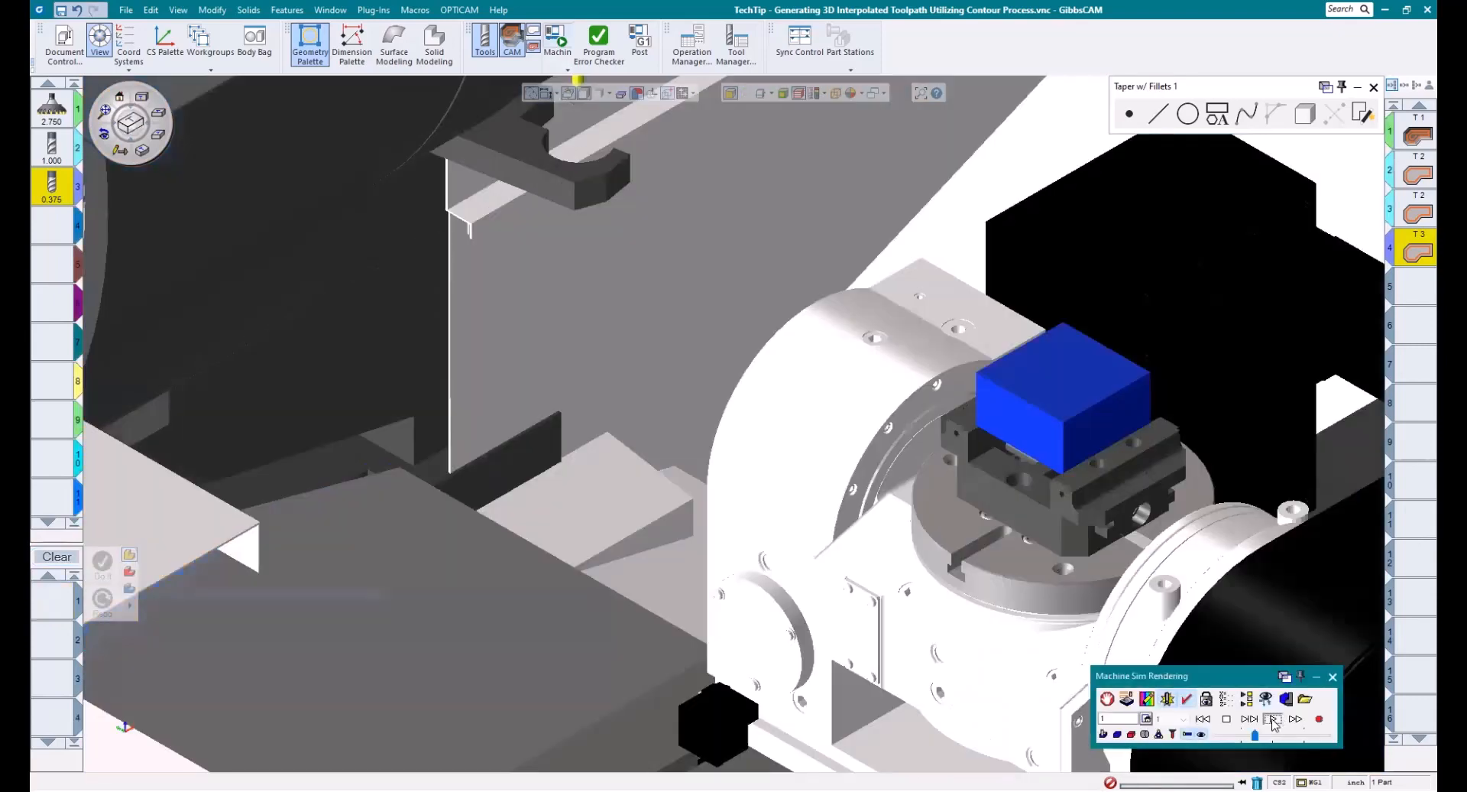
click(1272, 718)
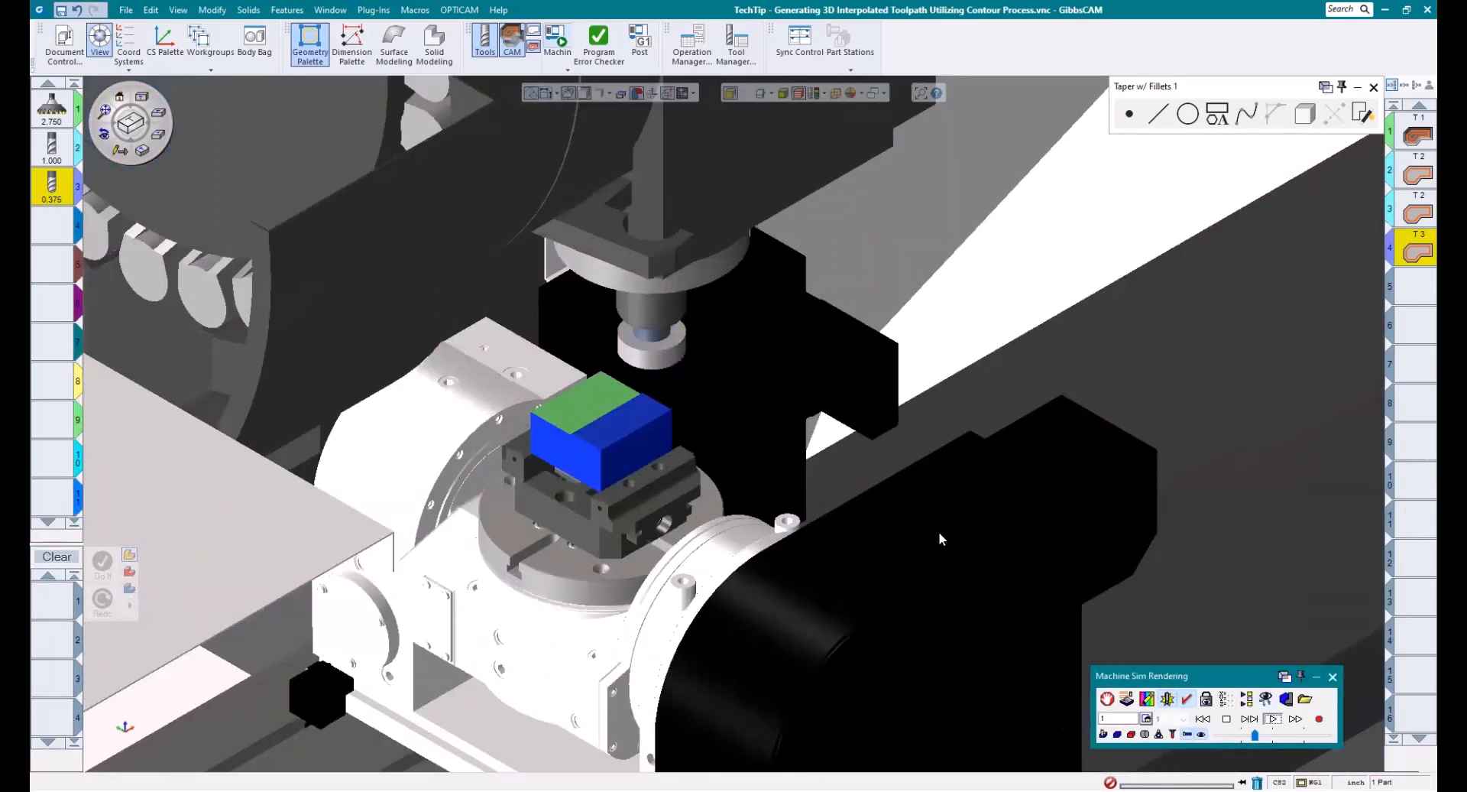